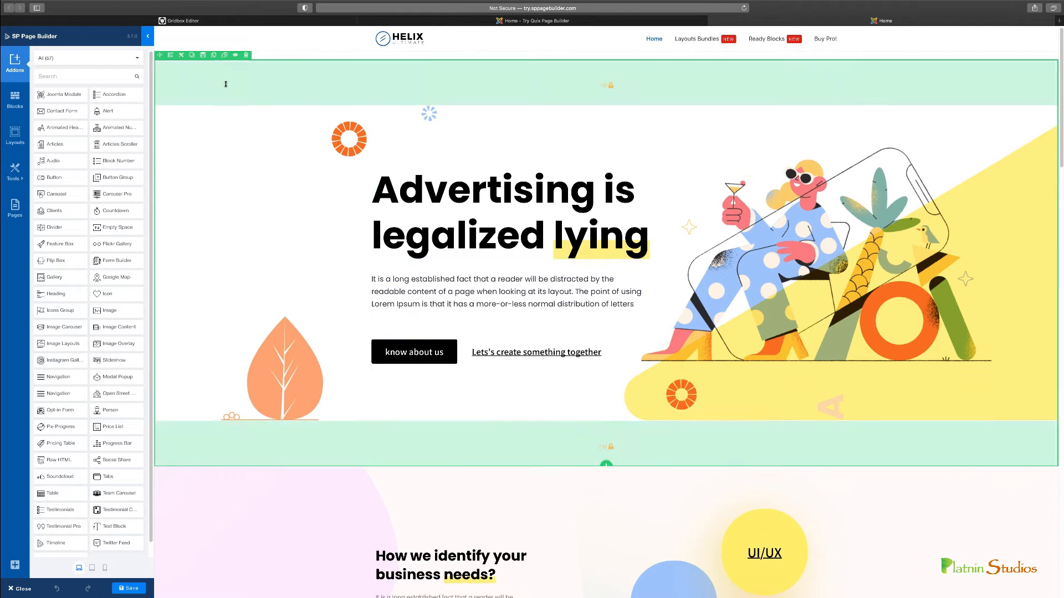
Examine the page's sections from the hero through the portfolio blocks and open the ice cream image's settings
scroll(271, 92, "down", 5)
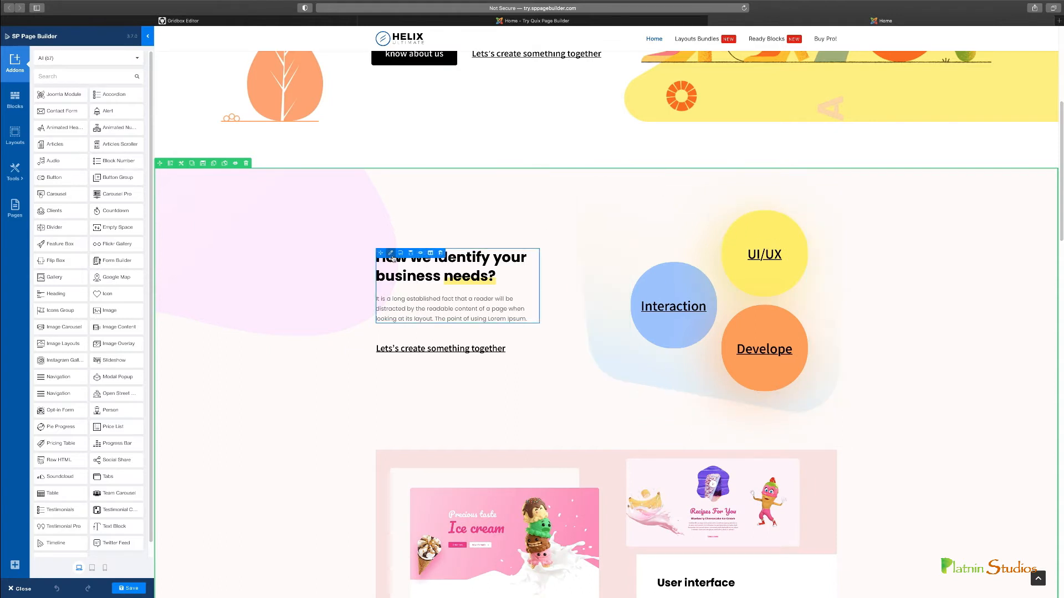
scroll(535, 364, "down", 2)
scroll(548, 415, "down", 2)
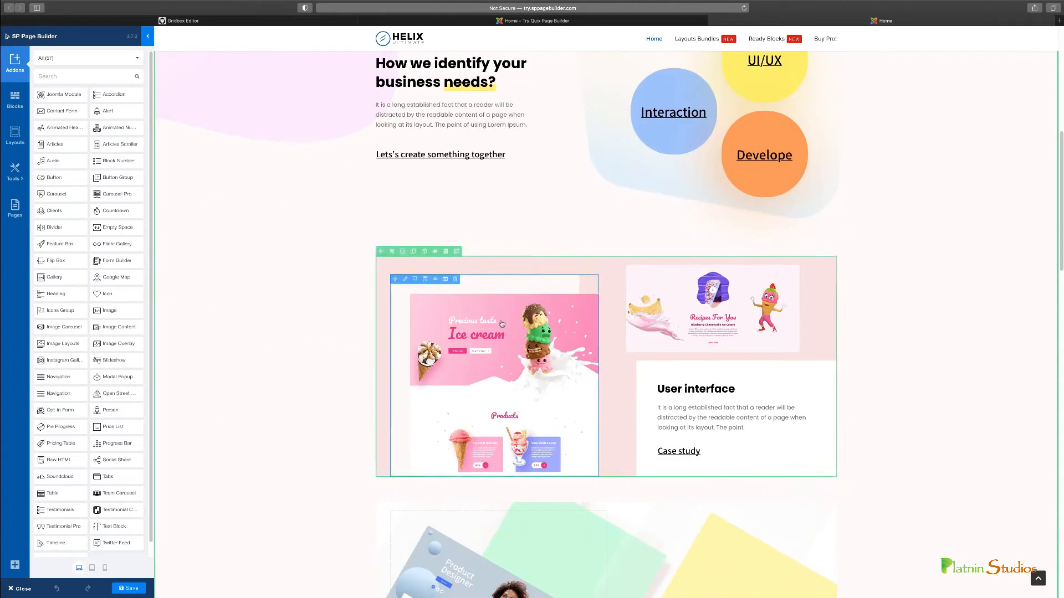
scroll(701, 248, "down", 1)
left_click(701, 248)
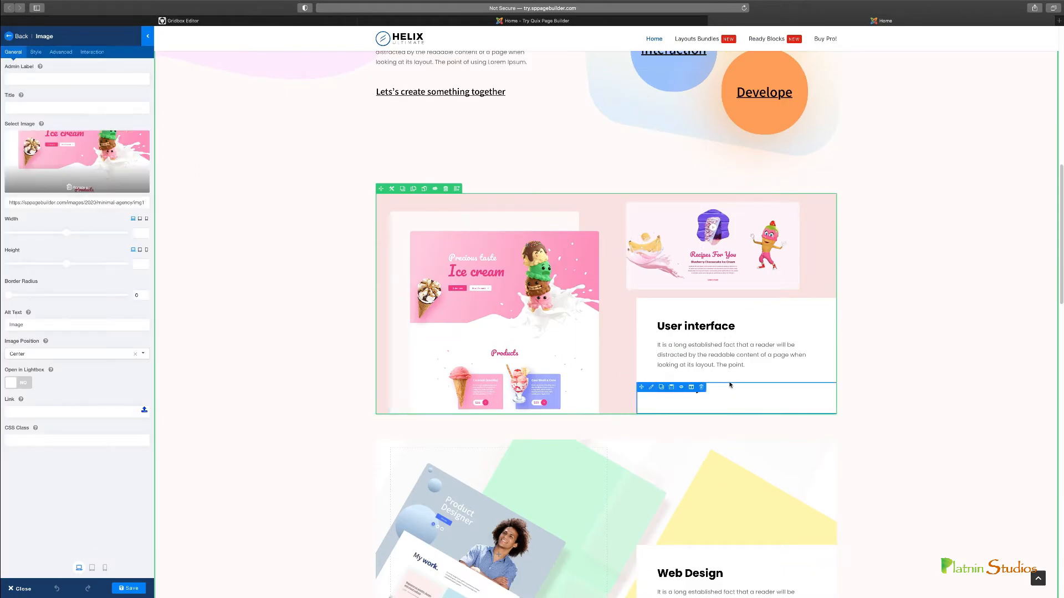
scroll(730, 388, "down", 2)
scroll(490, 386, "down", 10)
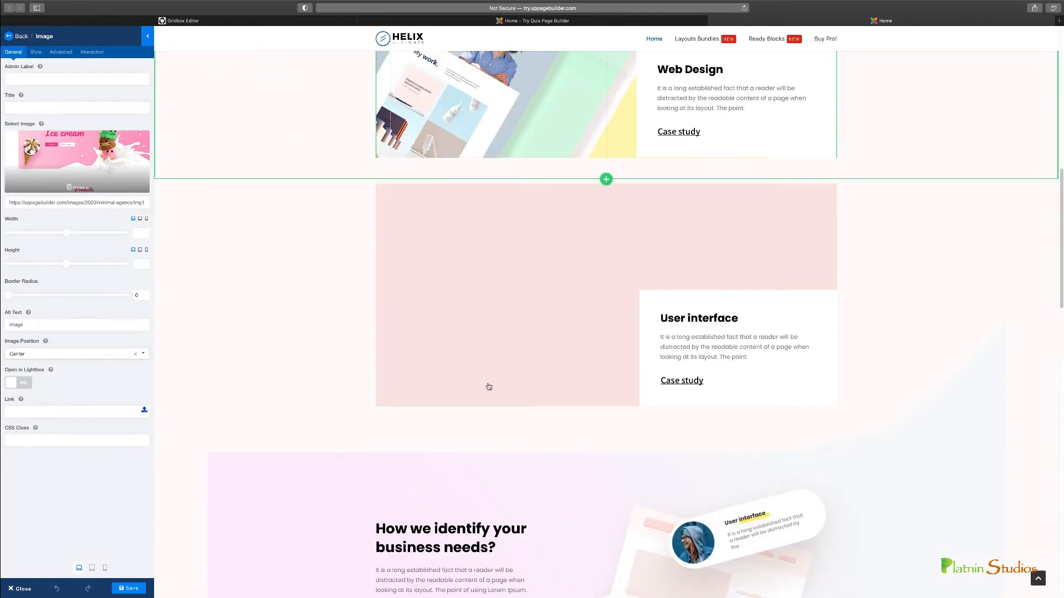
scroll(492, 385, "up", 5)
scroll(489, 347, "up", 4)
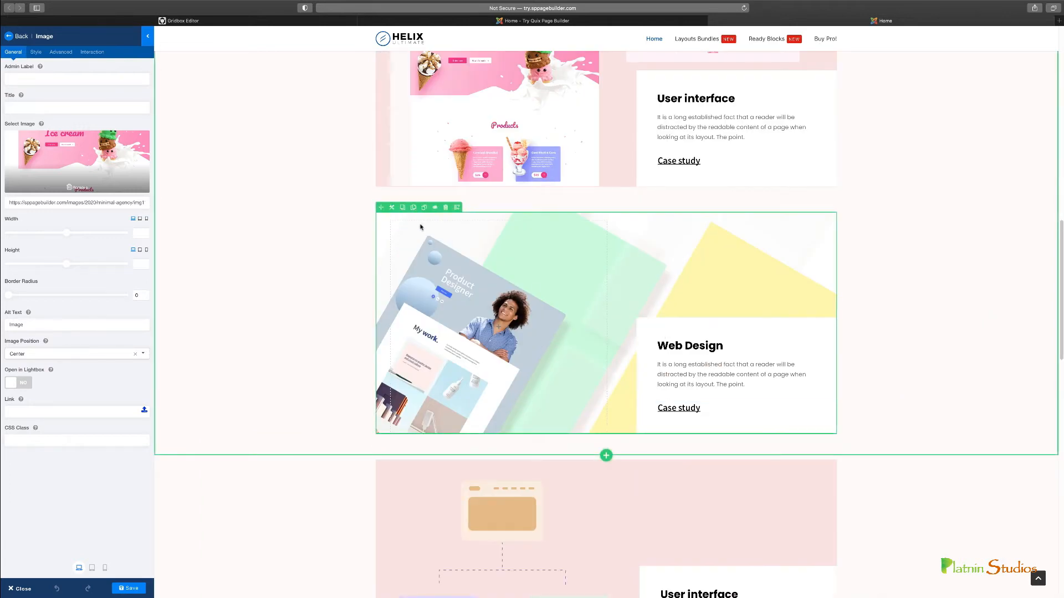
scroll(408, 331, "up", 3)
left_click_drag(378, 368, 456, 385)
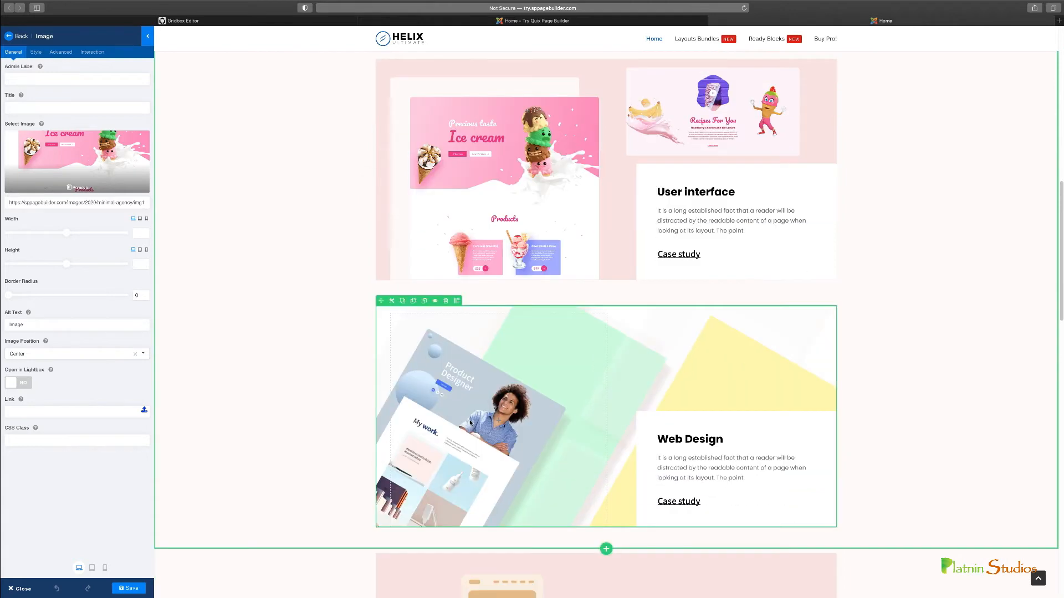
scroll(462, 405, "up", 10)
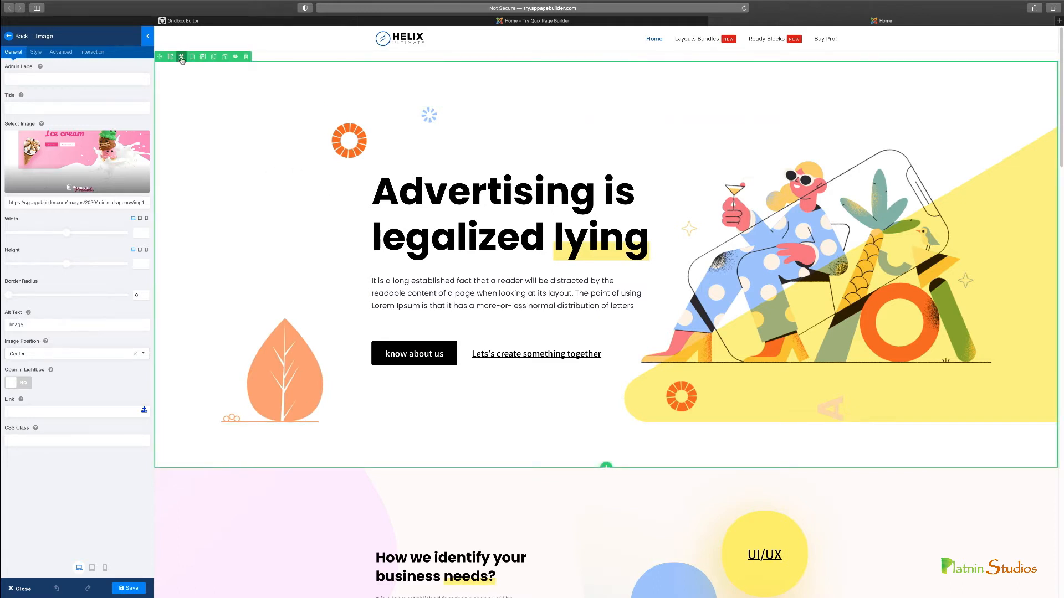
Disable the hero row and enable it again
left_click(235, 58)
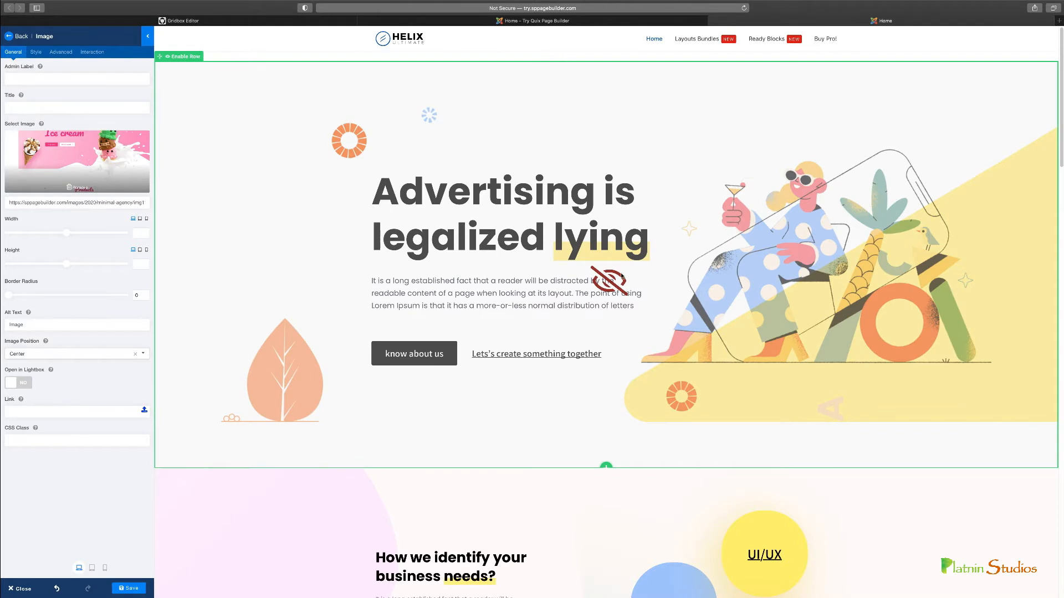
left_click(187, 57)
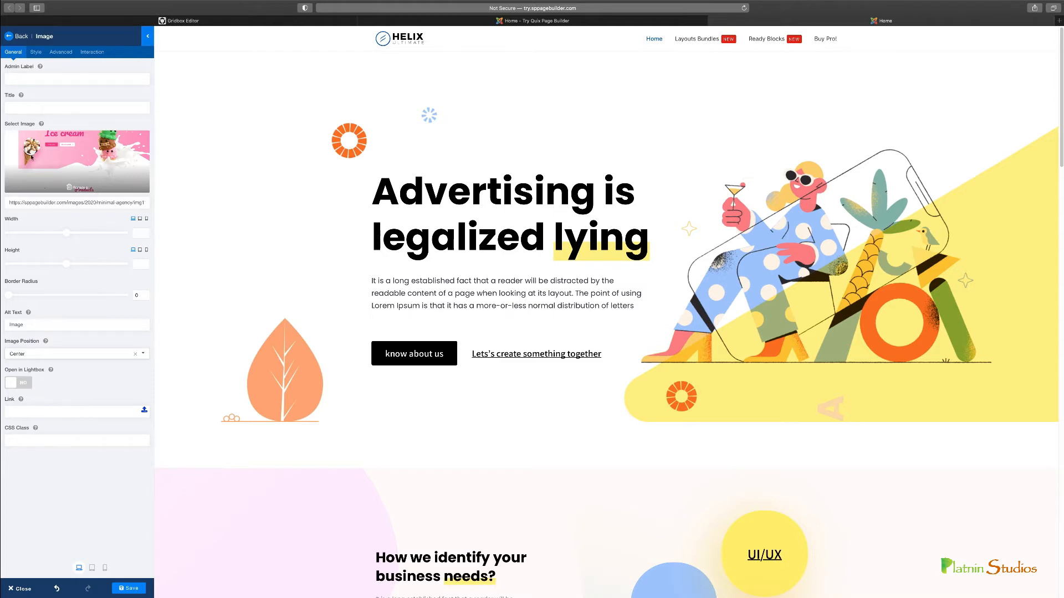
Set the hero section's text color to bright blue and its background option to Color
left_click(37, 52)
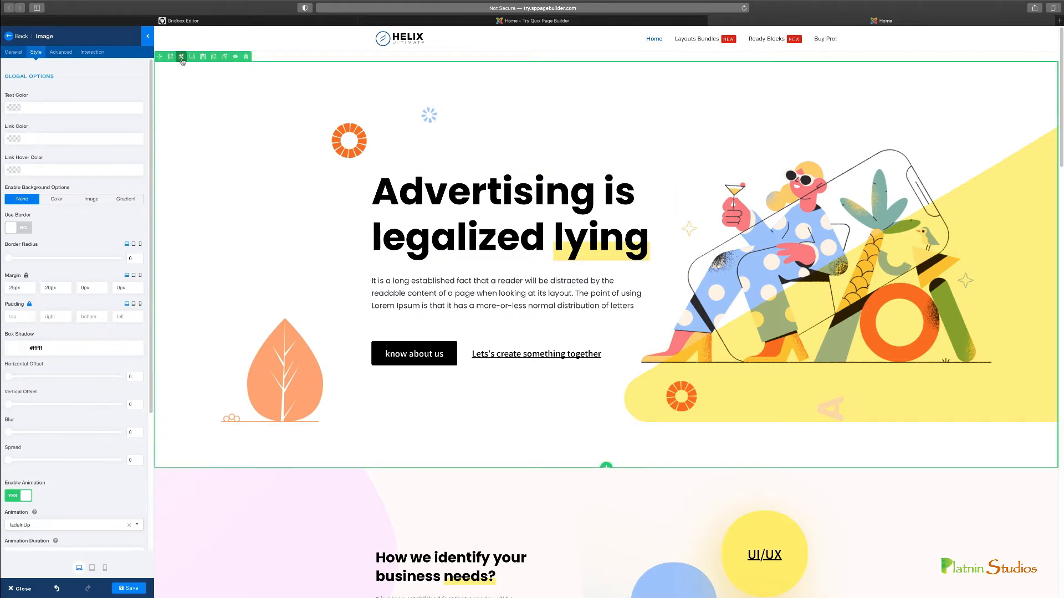
left_click(180, 57)
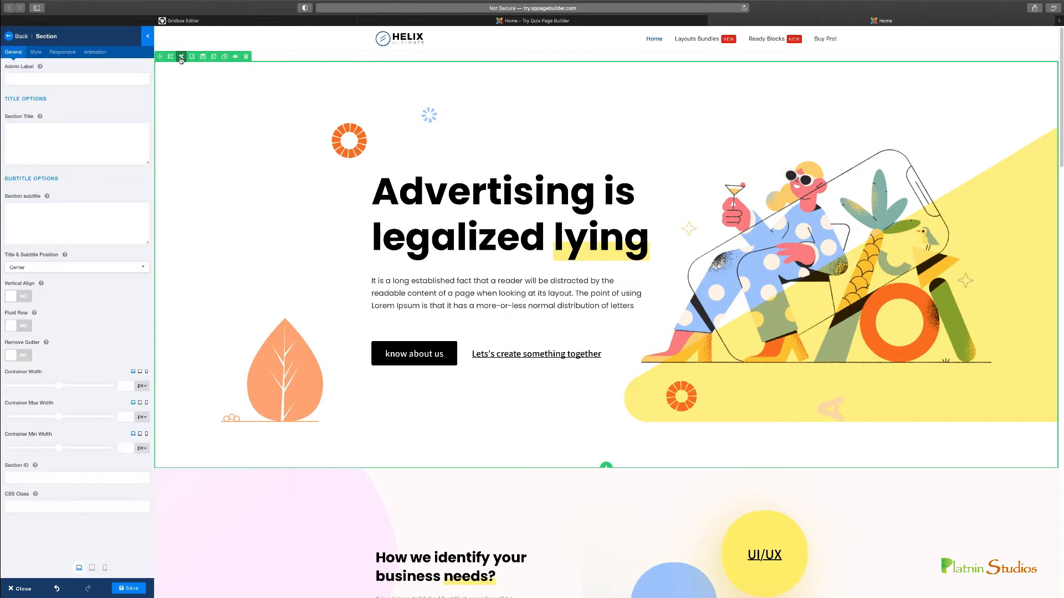
left_click(36, 52)
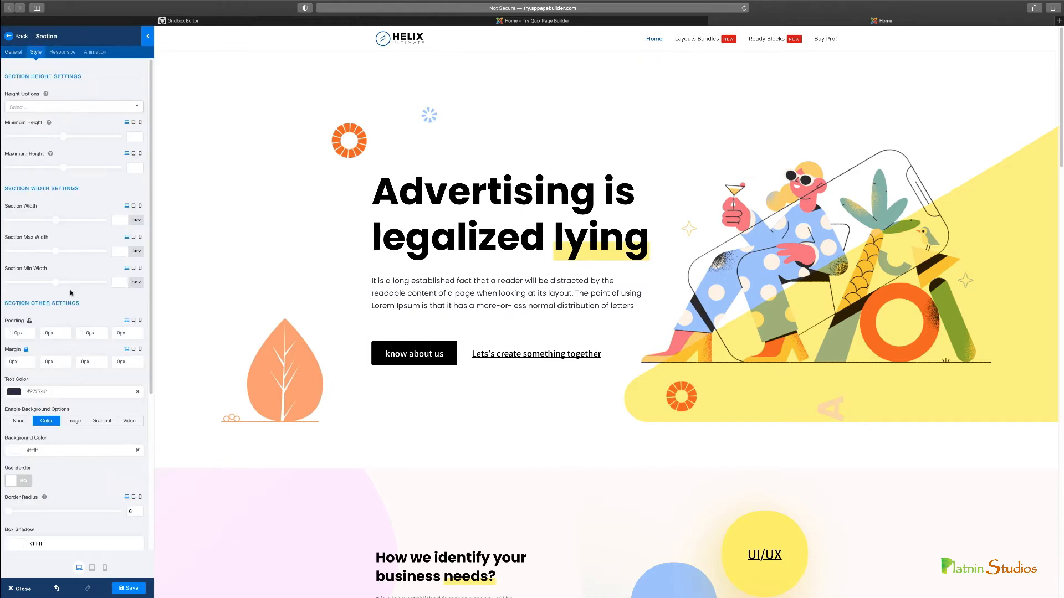
left_click(69, 392)
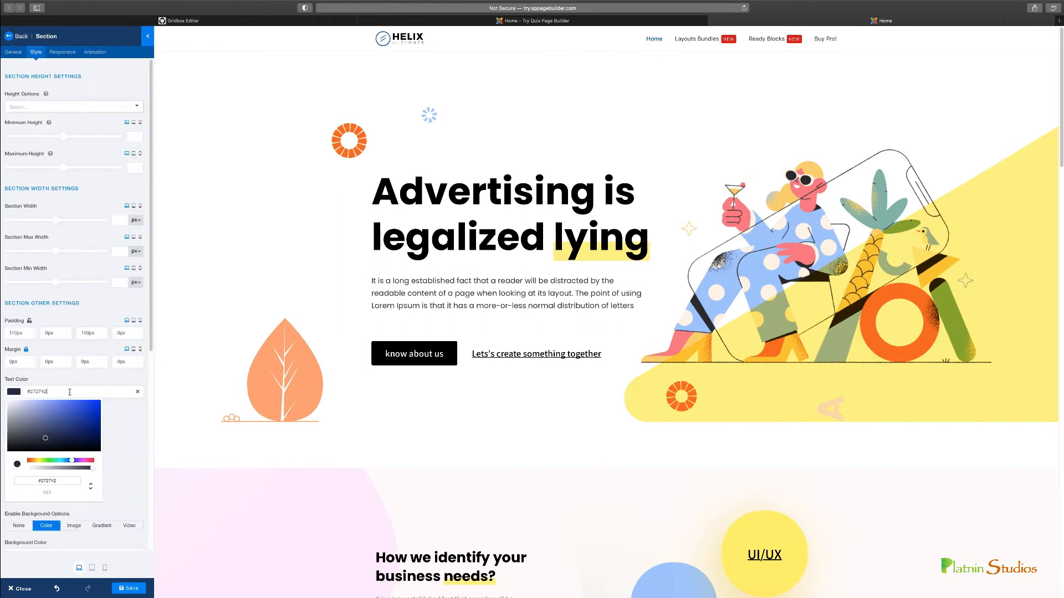
mouse_move(64, 432)
left_mouse_down()
mouse_move(95, 421)
mouse_move(101, 399)
mouse_move(133, 414)
left_mouse_up()
left_click(133, 413)
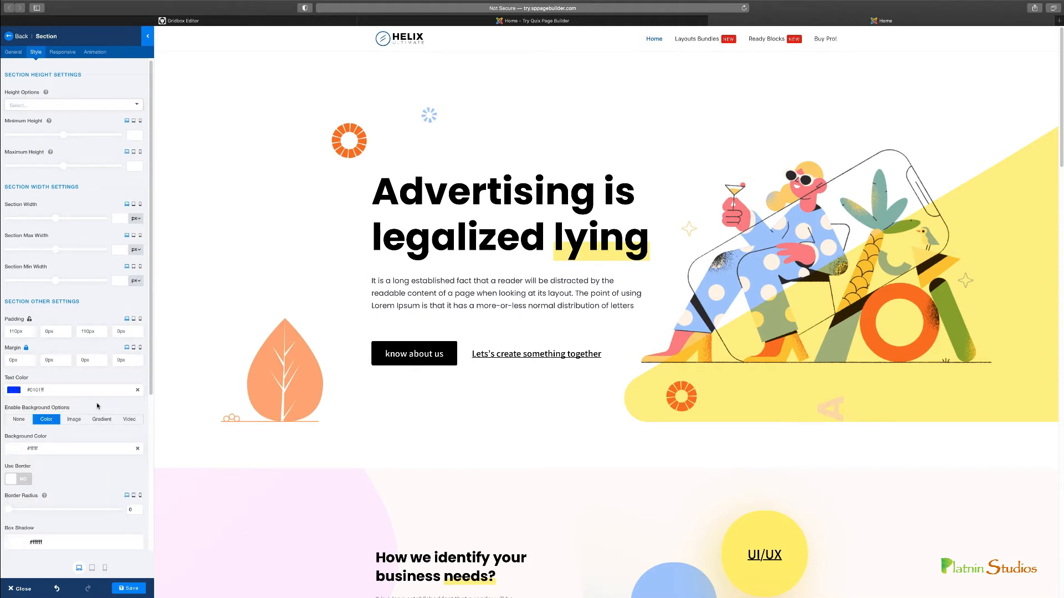
left_click(74, 419)
left_click(49, 420)
Enable the hero section's top shape and set it to Wavy Opacity
scroll(81, 361, "down", 3)
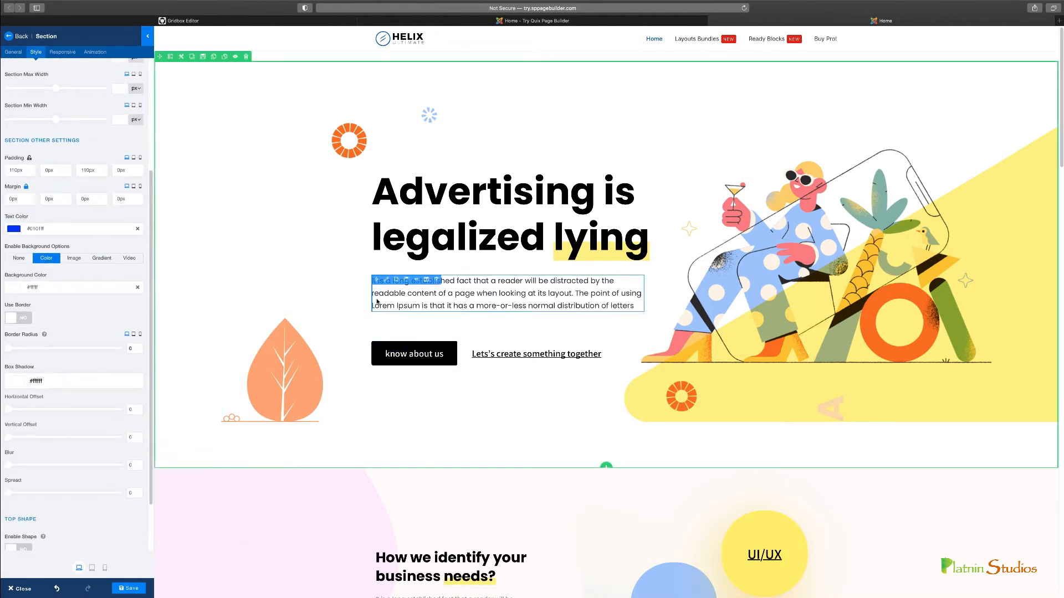
scroll(111, 334, "down", 2)
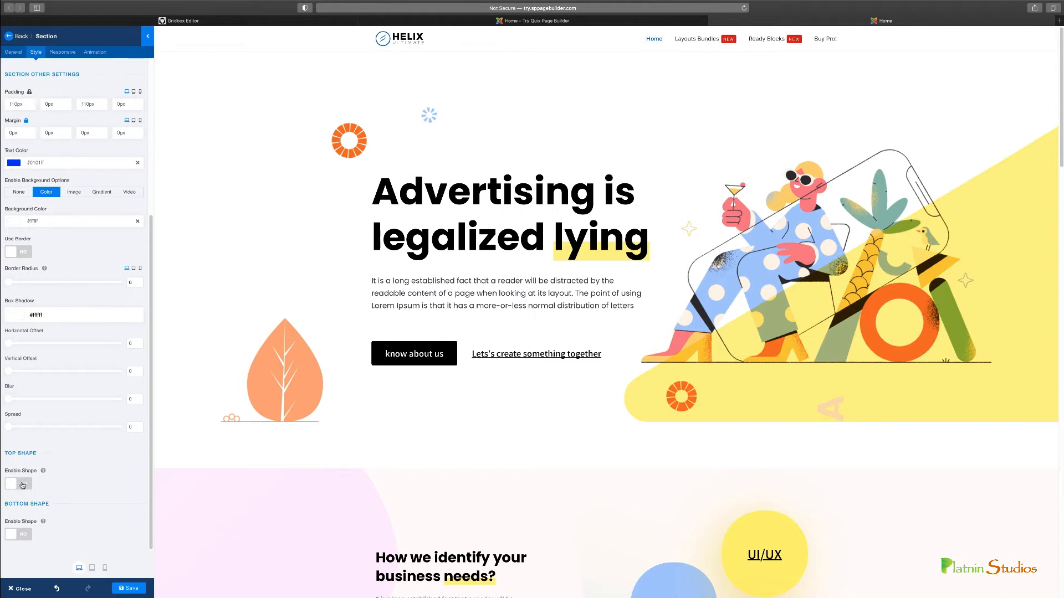
left_click(23, 484)
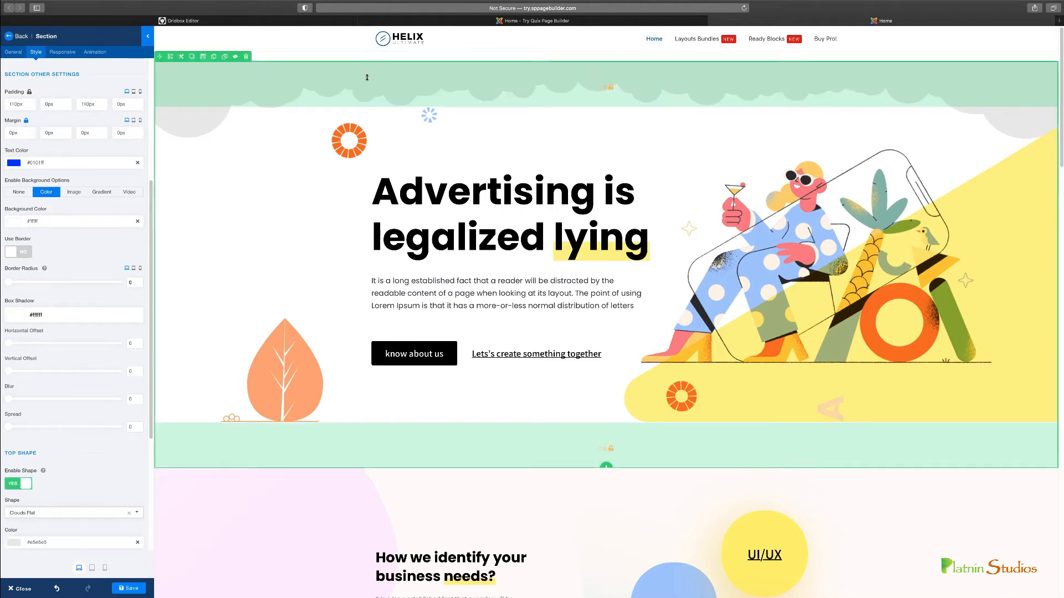
scroll(56, 366, "down", 4)
left_click(52, 373)
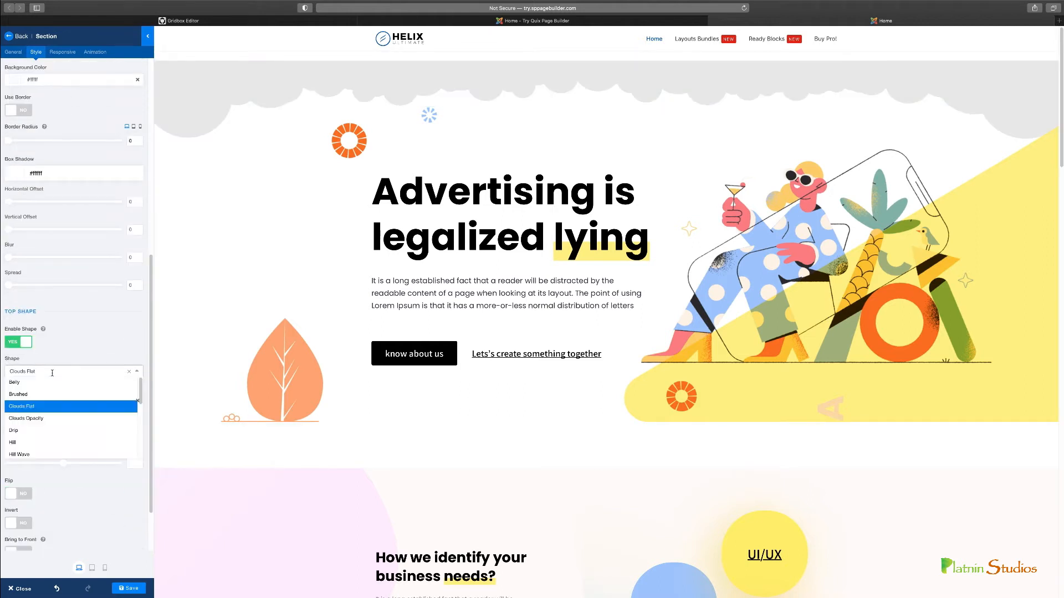
left_click(32, 420)
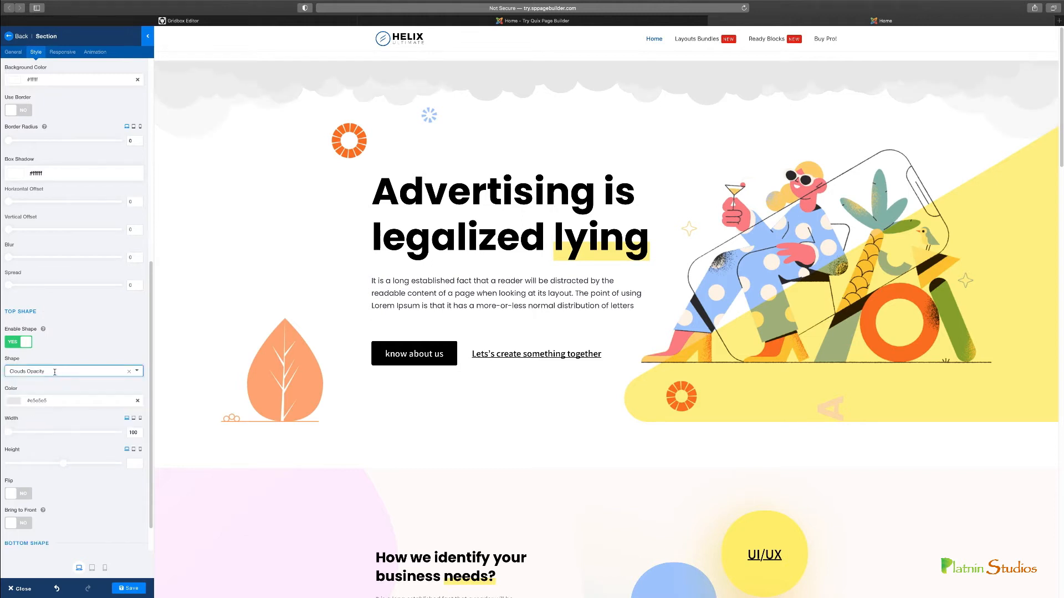
left_click(54, 372)
scroll(29, 438, "down", 2)
left_click(28, 433)
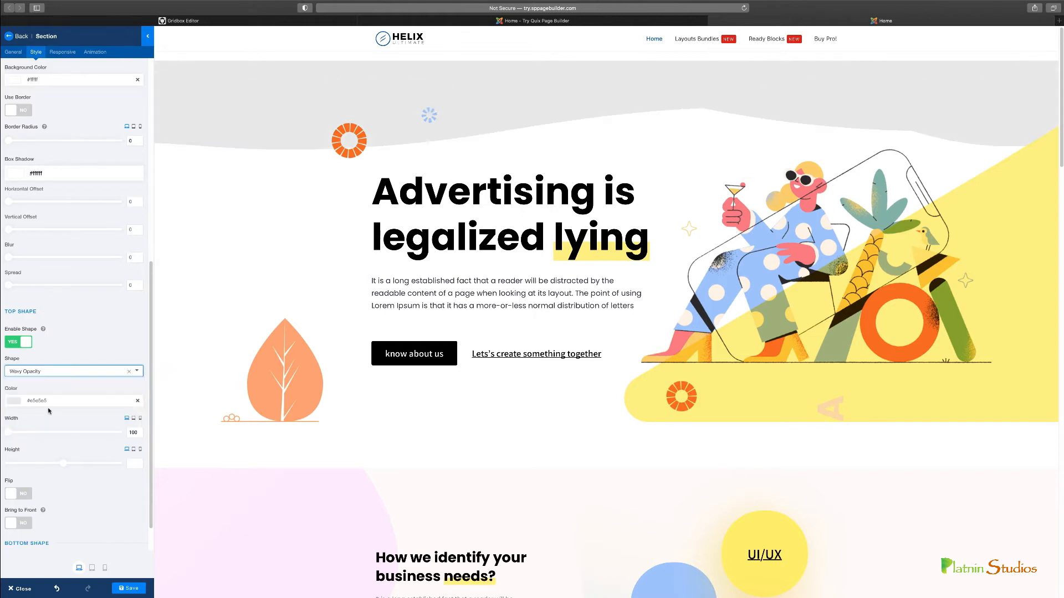
Color the hero section's top shape red and flip it
left_click(60, 399)
left_click_drag(62, 435, 93, 416)
left_click(121, 389)
scroll(121, 389, "down", 2)
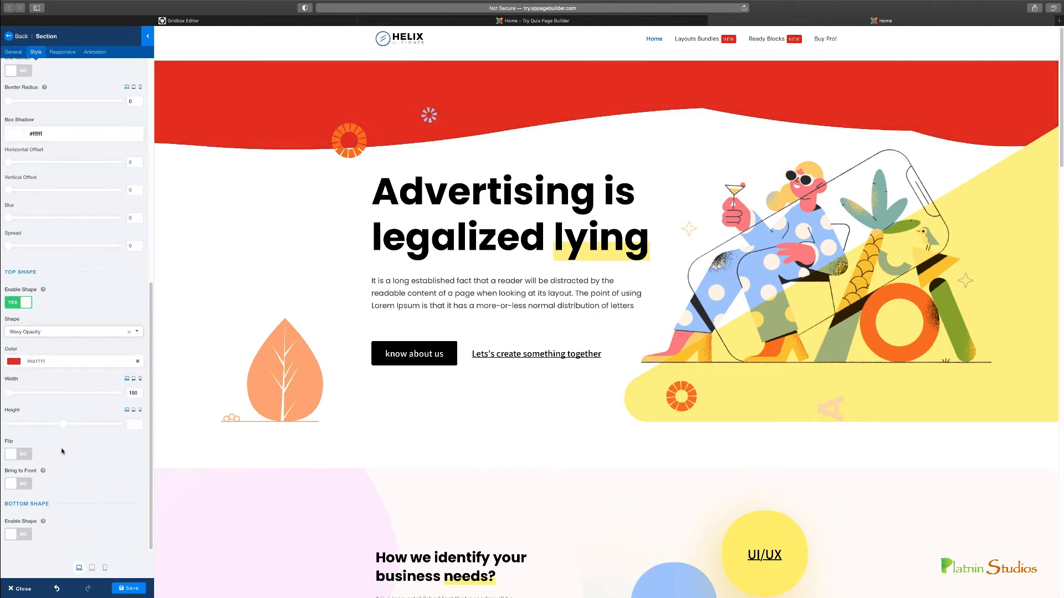
left_click(25, 455)
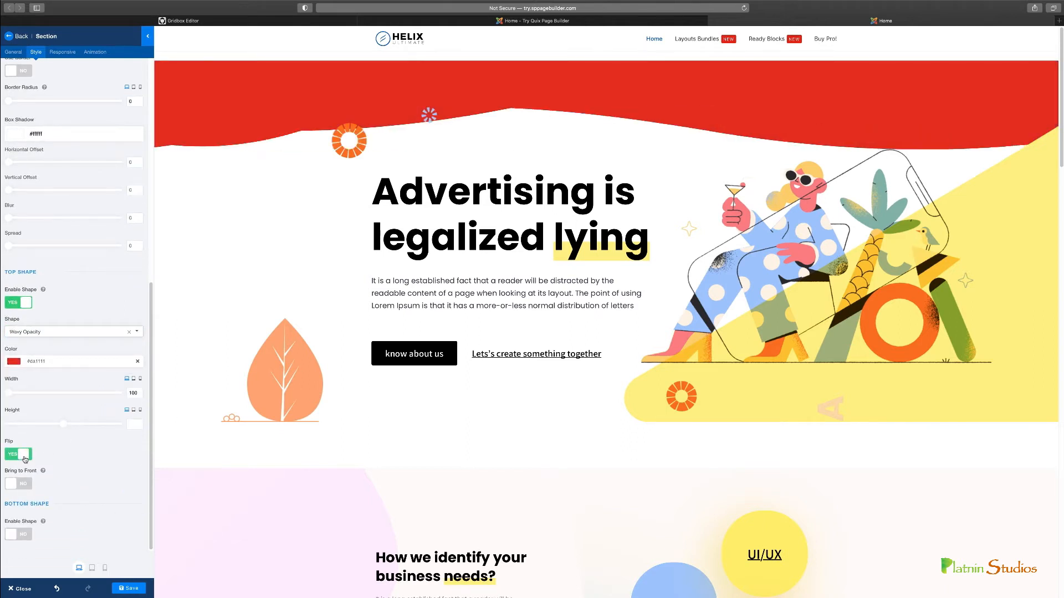
Enable the hero section's bottom shape and toggle the top shape's flip off and back on
left_click(27, 536)
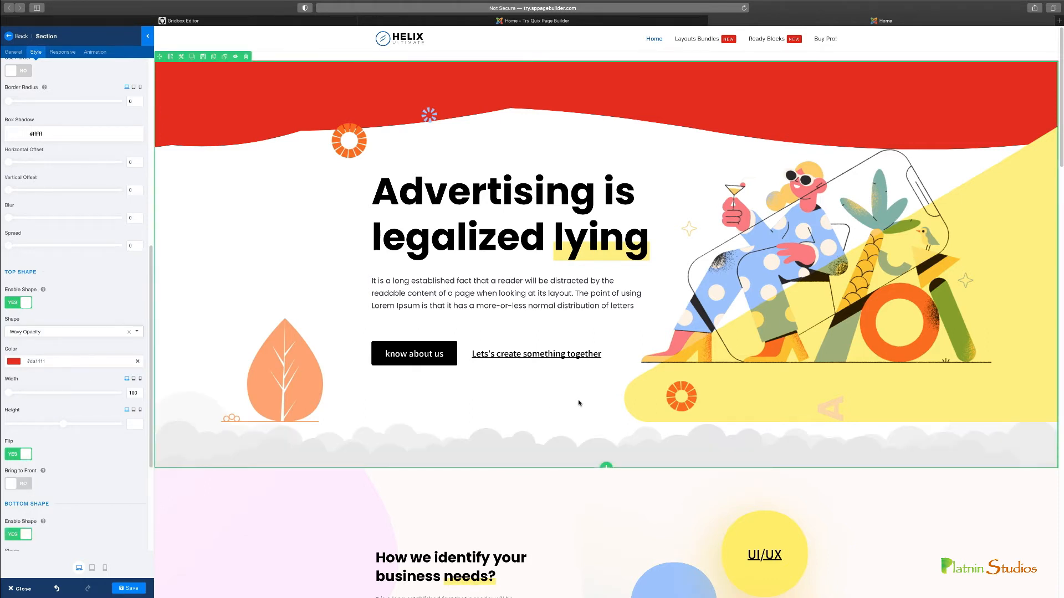
left_click(8, 454)
left_click(14, 455)
Set the hero section's animation to fadeInDown
left_click(17, 53)
left_click(96, 53)
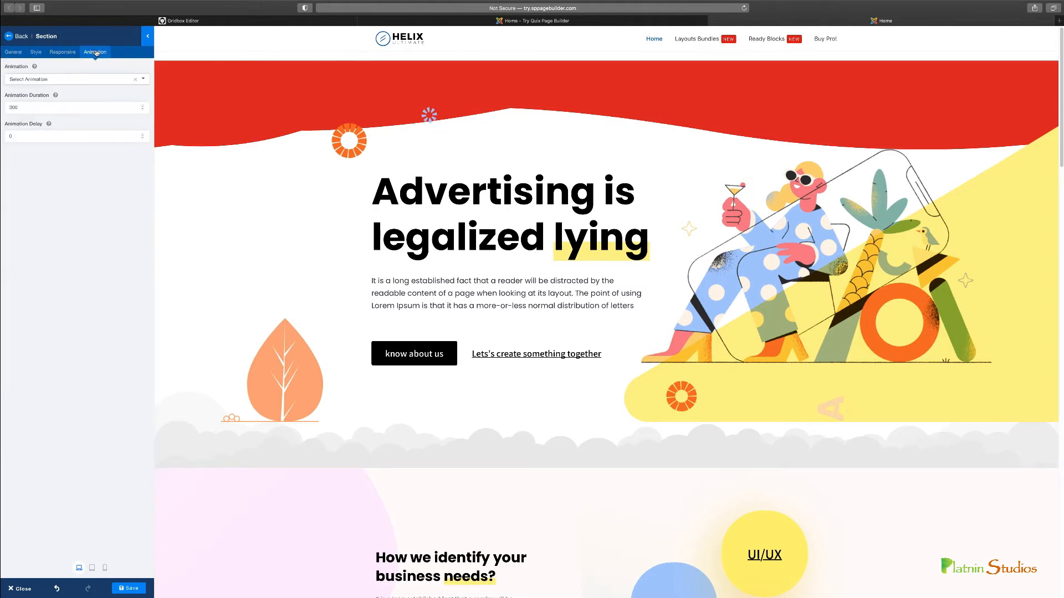
left_click(87, 78)
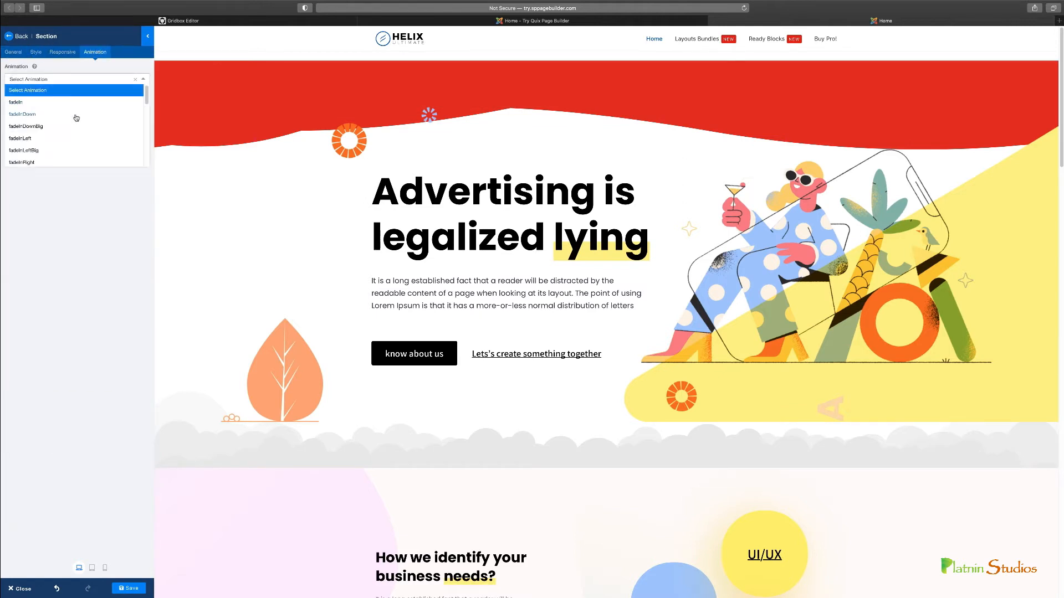
left_click(77, 114)
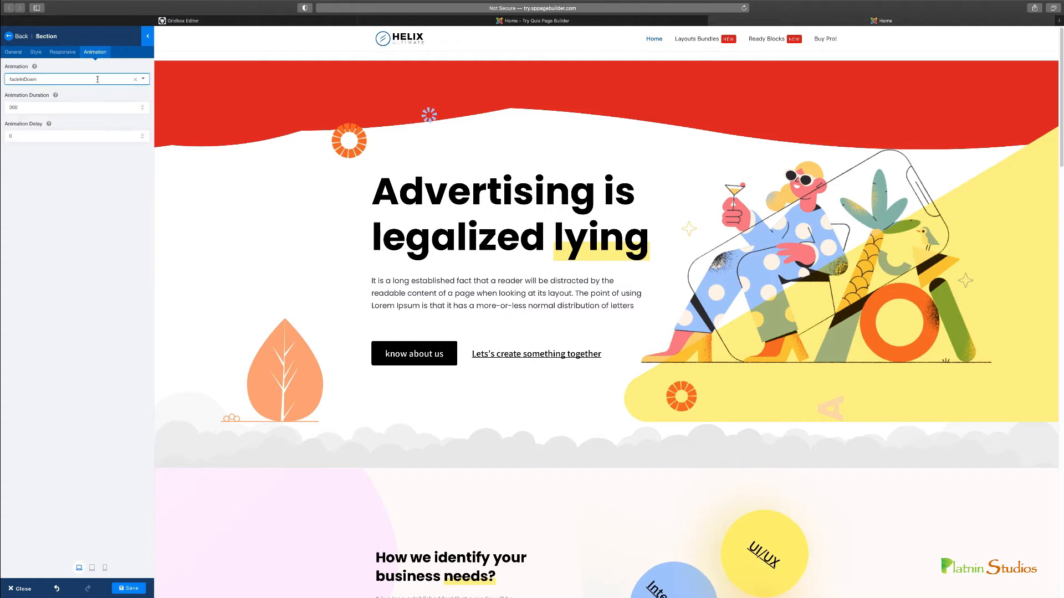
Try hiding the hero section on mobile, tablet and desktop, and turn each hiding option off again
left_click(60, 52)
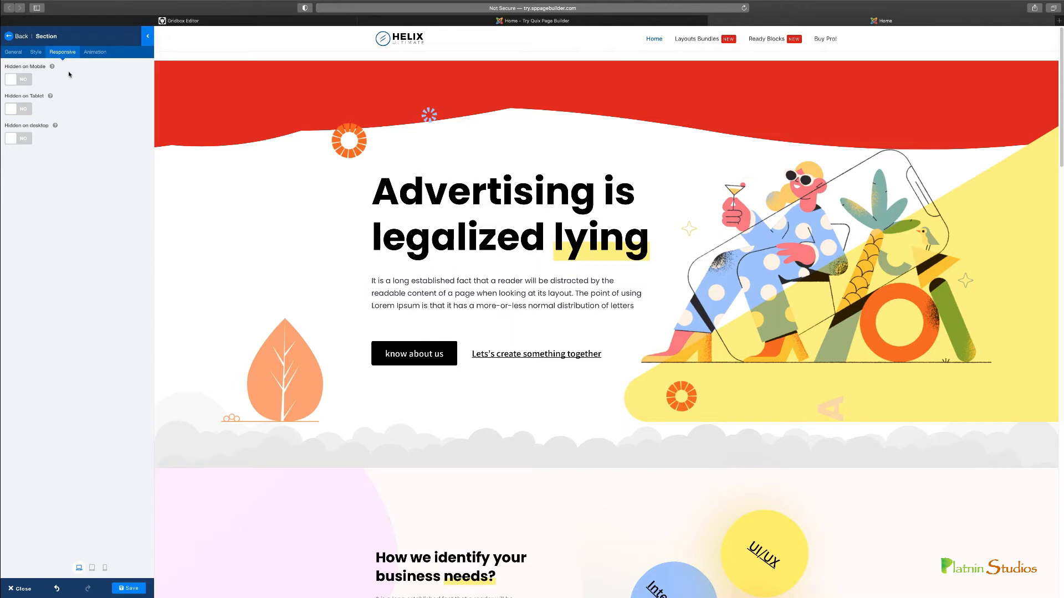
left_click(27, 83)
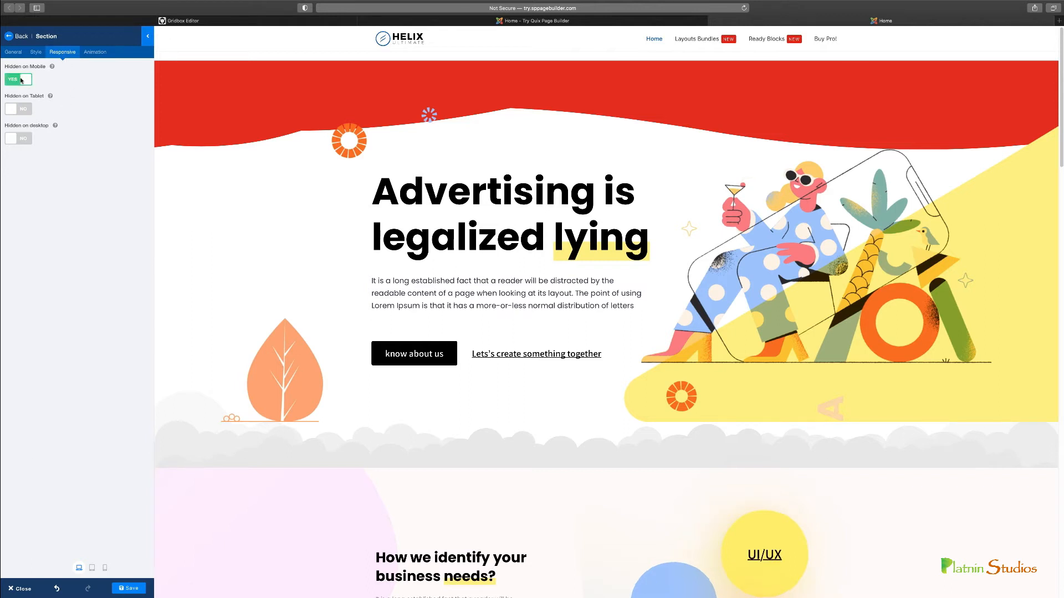
left_click(25, 81)
left_click(25, 109)
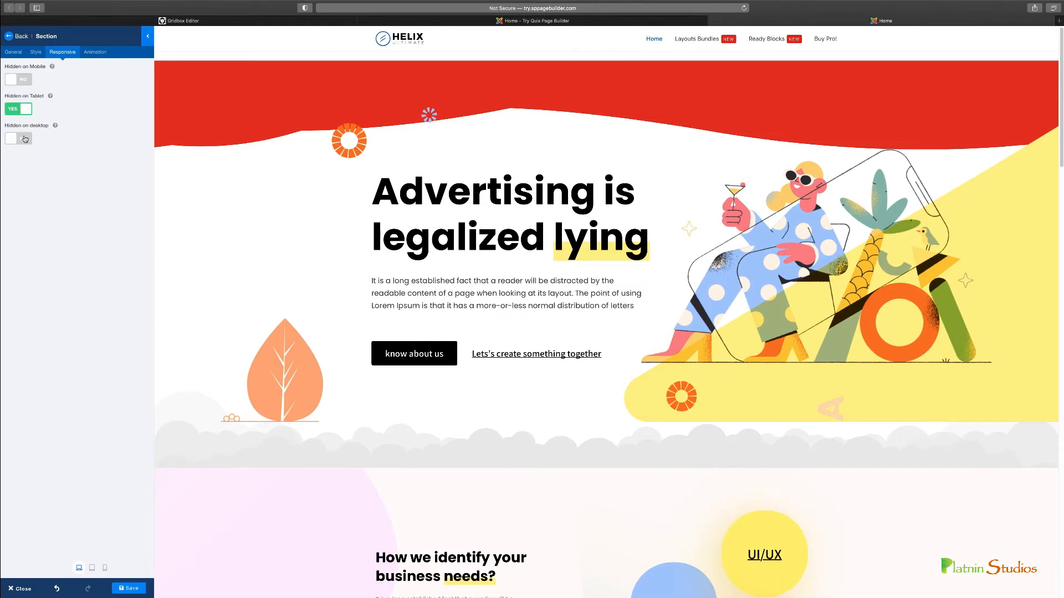
left_click(24, 139)
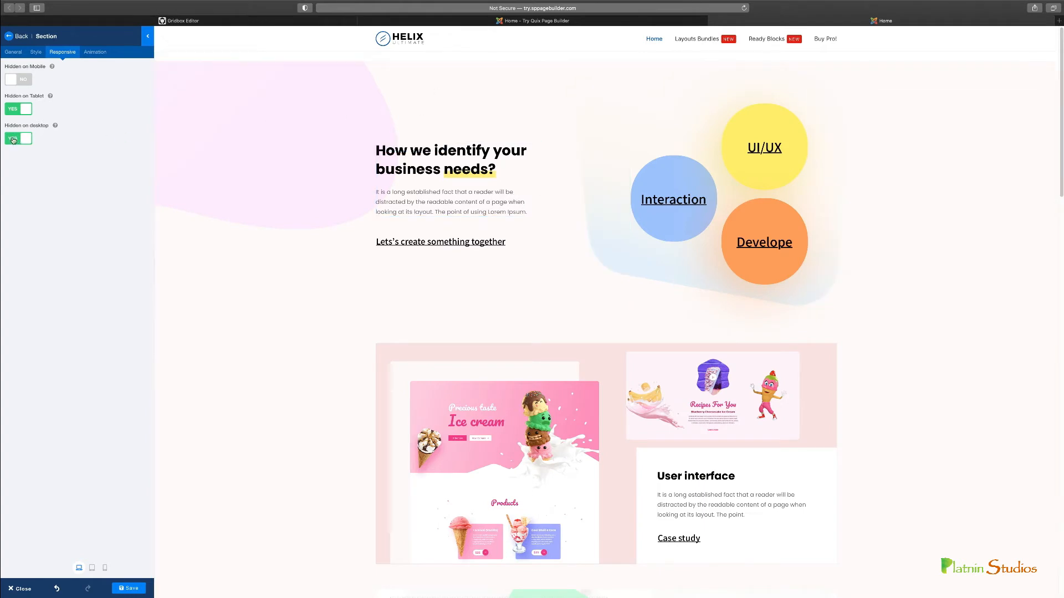
left_click(13, 138)
left_click(23, 110)
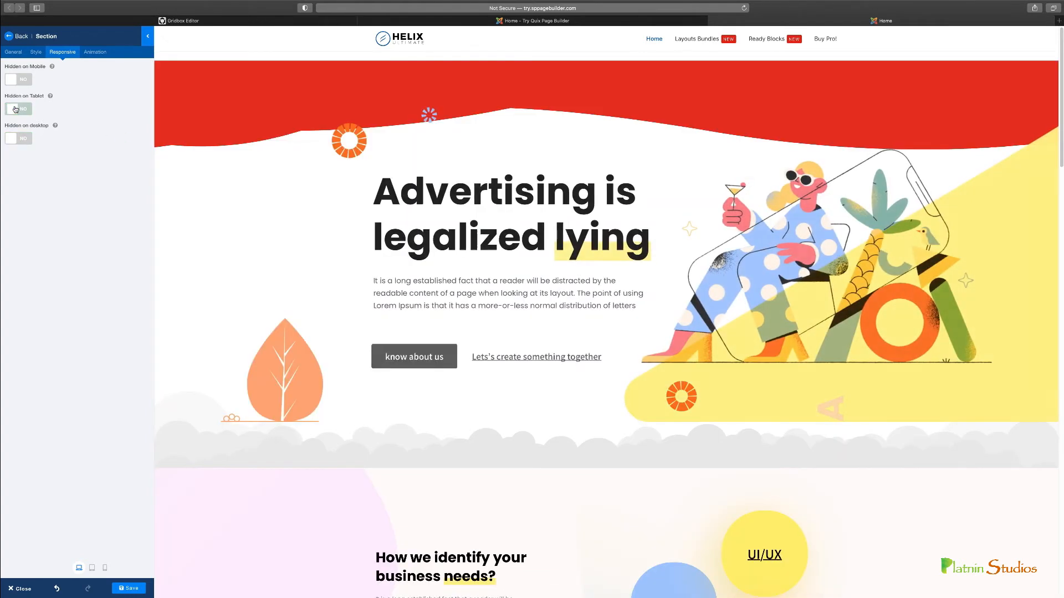
Preview the page at tablet and mobile sizes, return to the desktop view, and leave the section settings
left_click(92, 568)
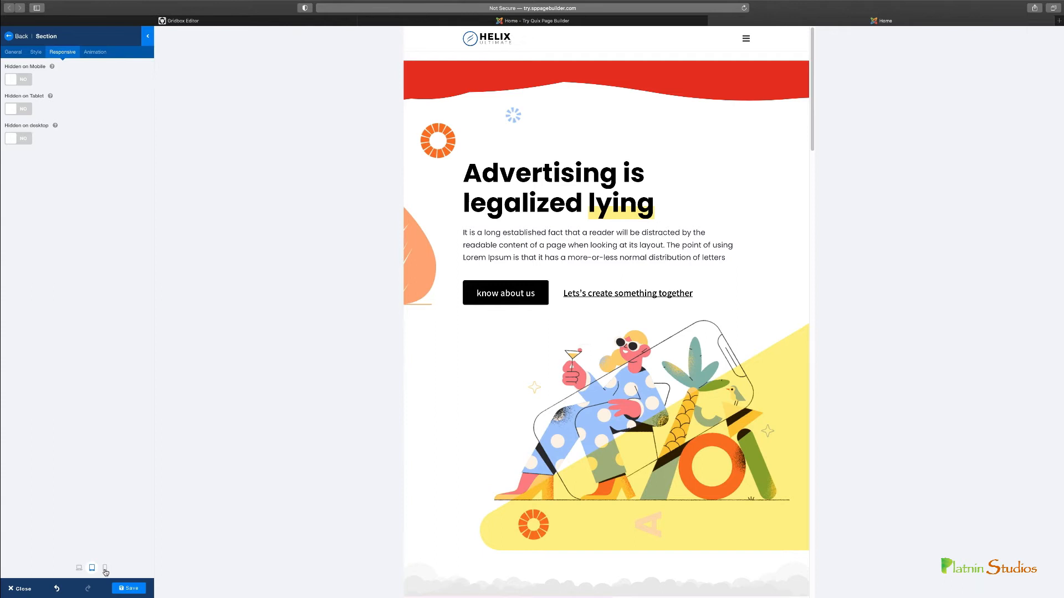
left_click(105, 568)
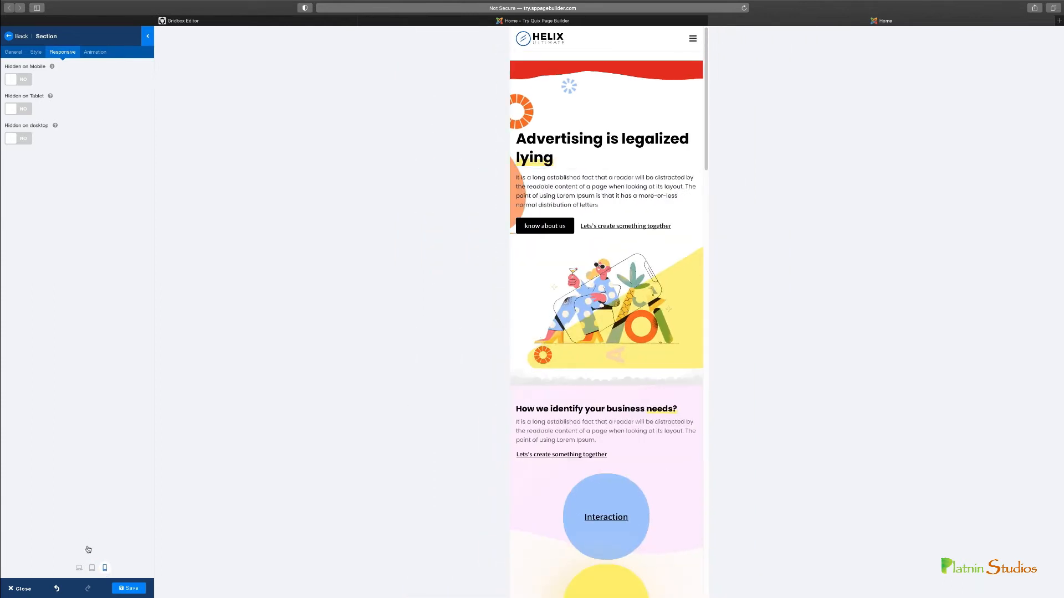
left_click(79, 568)
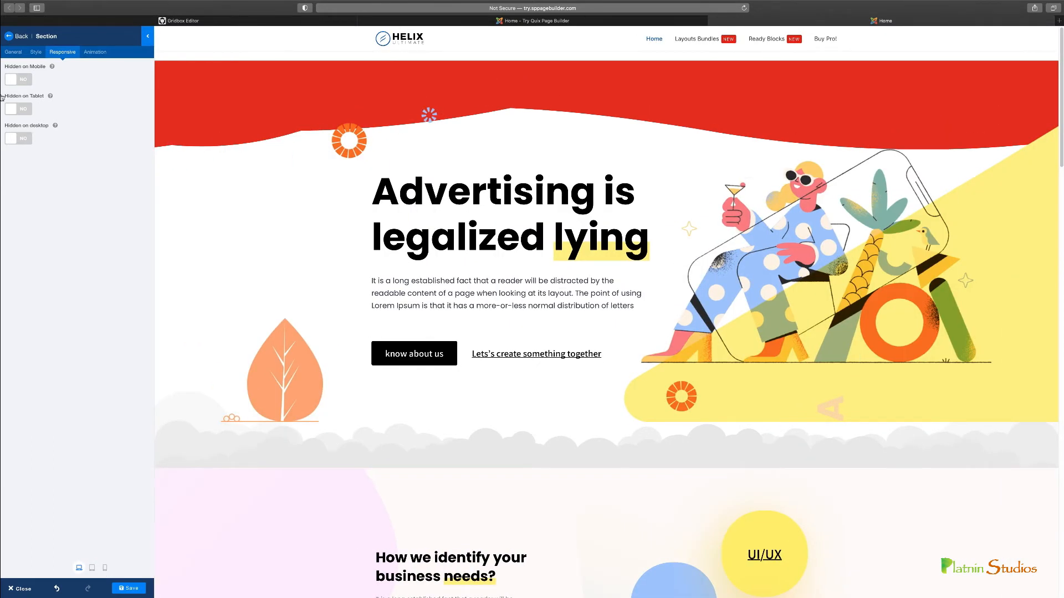
left_click(16, 36)
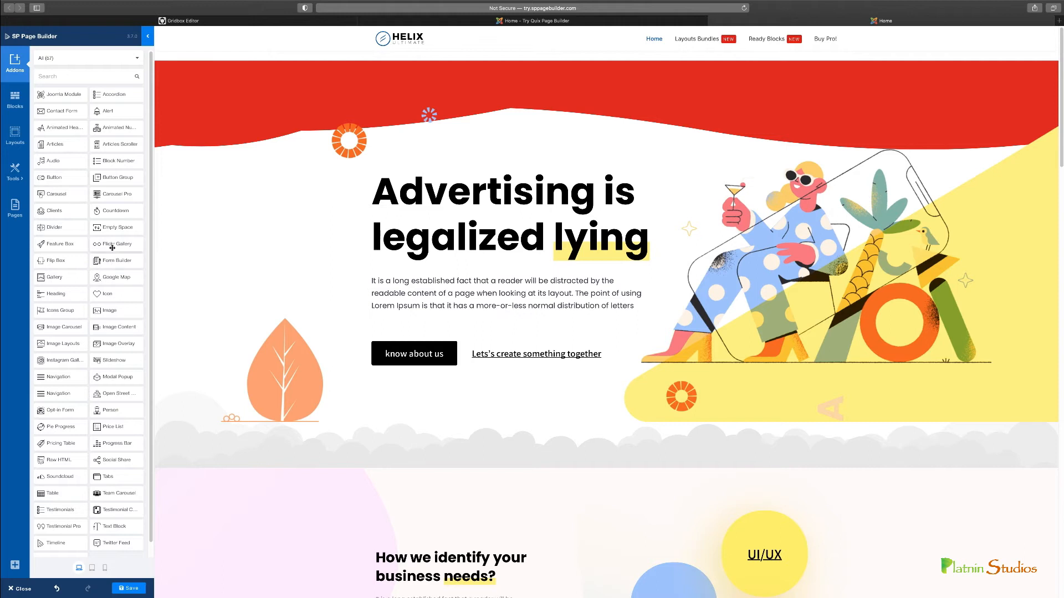
Add a Flickr Gallery addon between the hero section's heading and paragraph, and leave its settings
left_click_drag(114, 244, 436, 253)
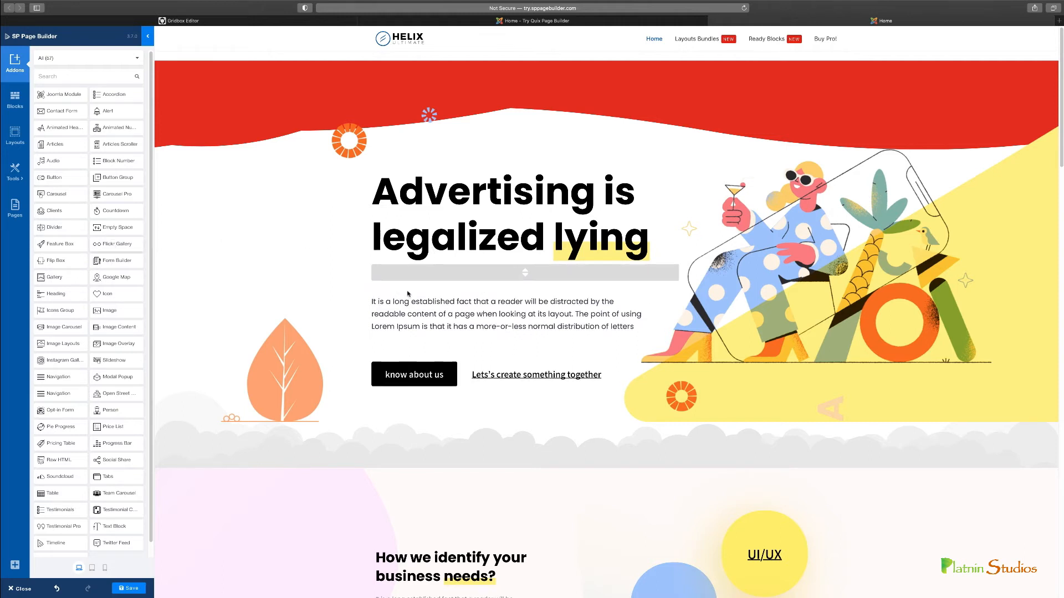
left_click_drag(408, 293, 410, 295)
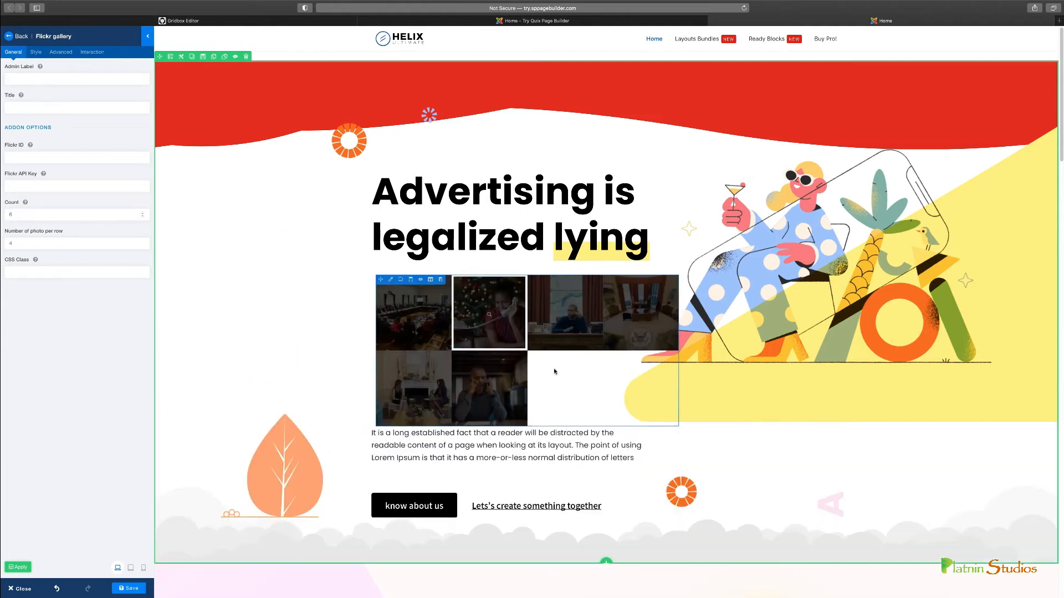
scroll(668, 349, "down", 5)
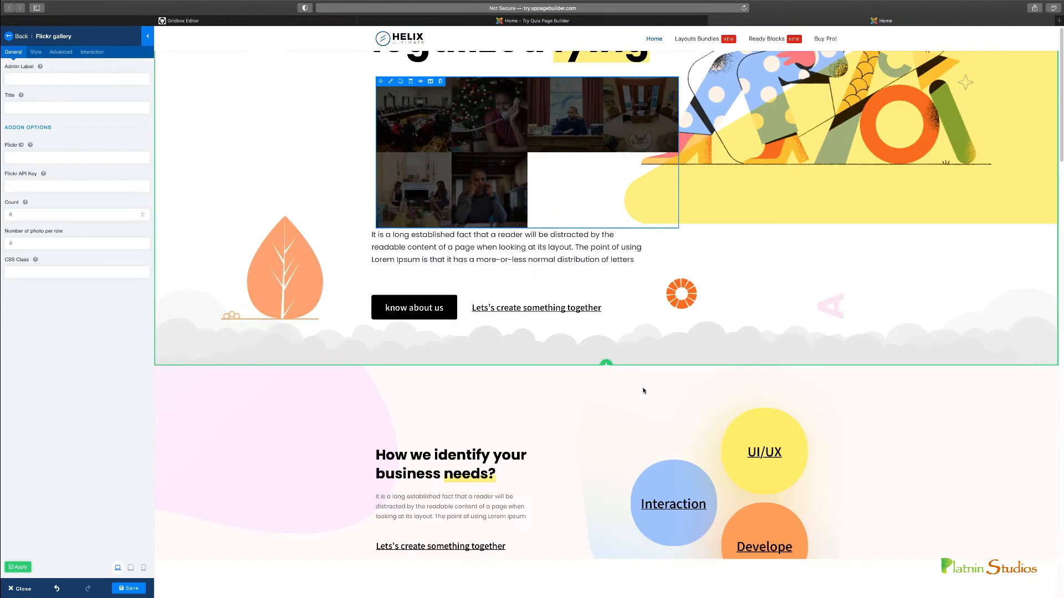
left_click(19, 38)
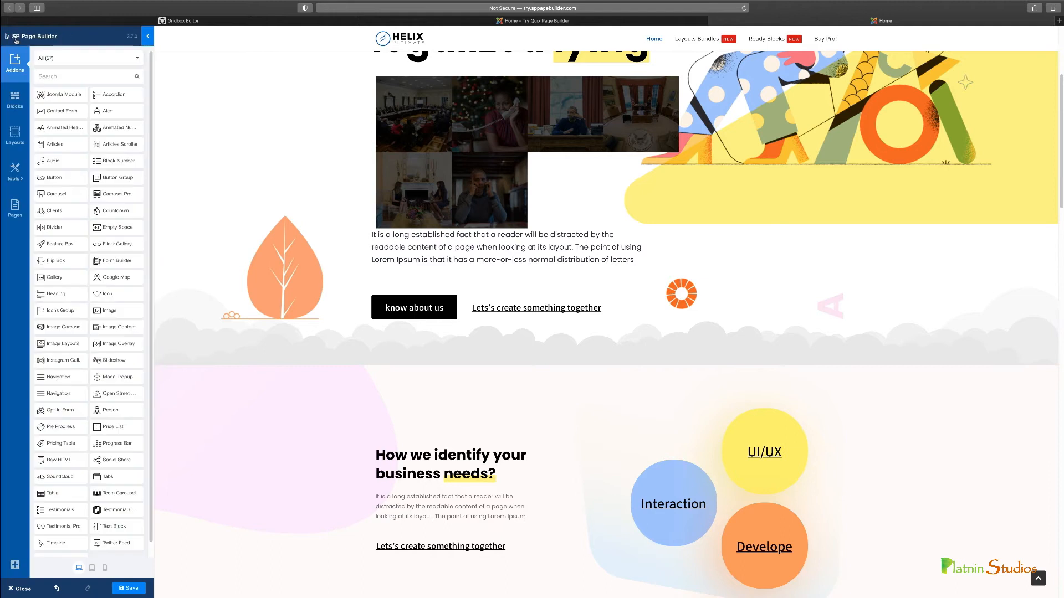
Insert the "Music Festival 2017" block from the Hero category directly below the hero section
left_click(16, 100)
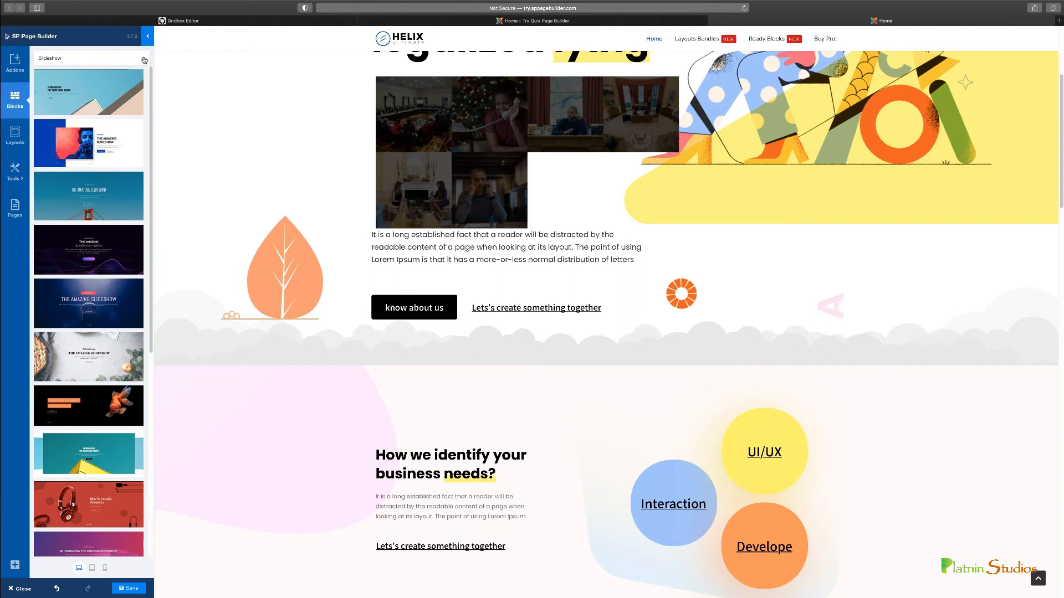
left_click(144, 60)
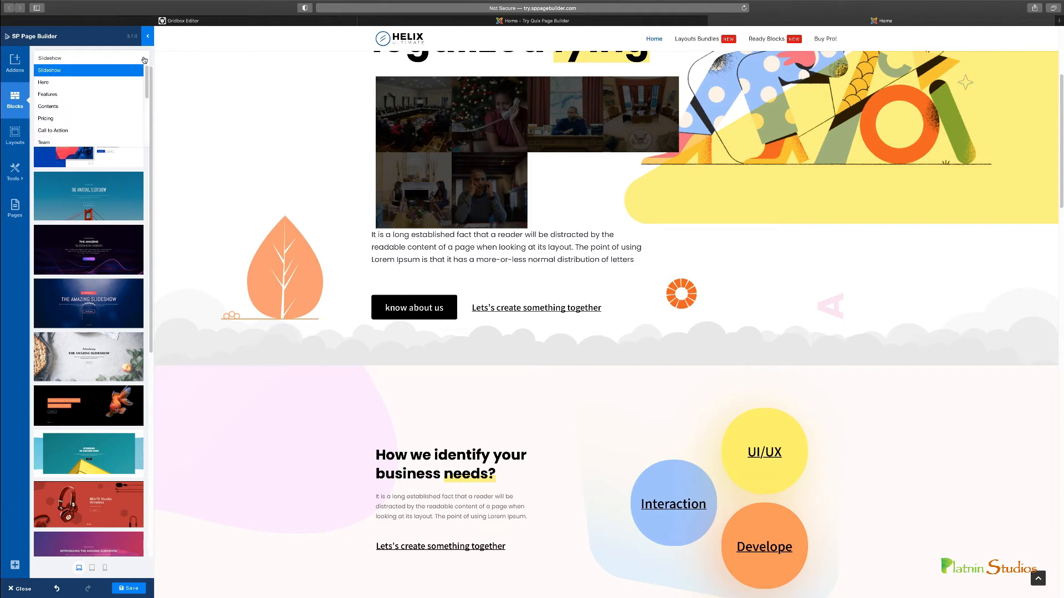
left_click(76, 84)
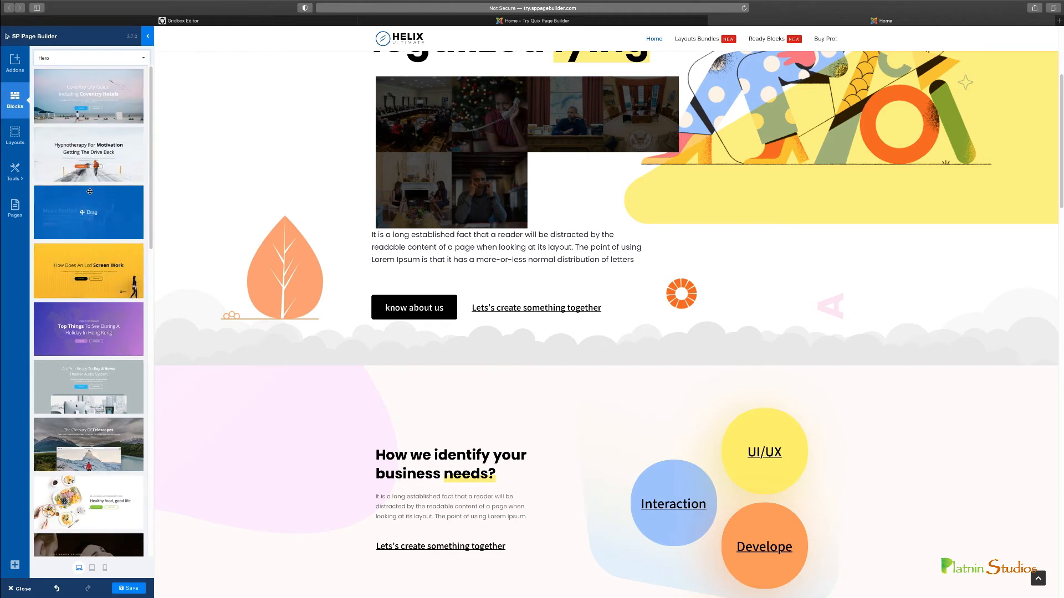
mouse_move(122, 219)
left_mouse_down()
mouse_move(547, 201)
mouse_move(409, 273)
mouse_move(106, 228)
left_mouse_up()
left_click_drag(88, 234, 494, 254)
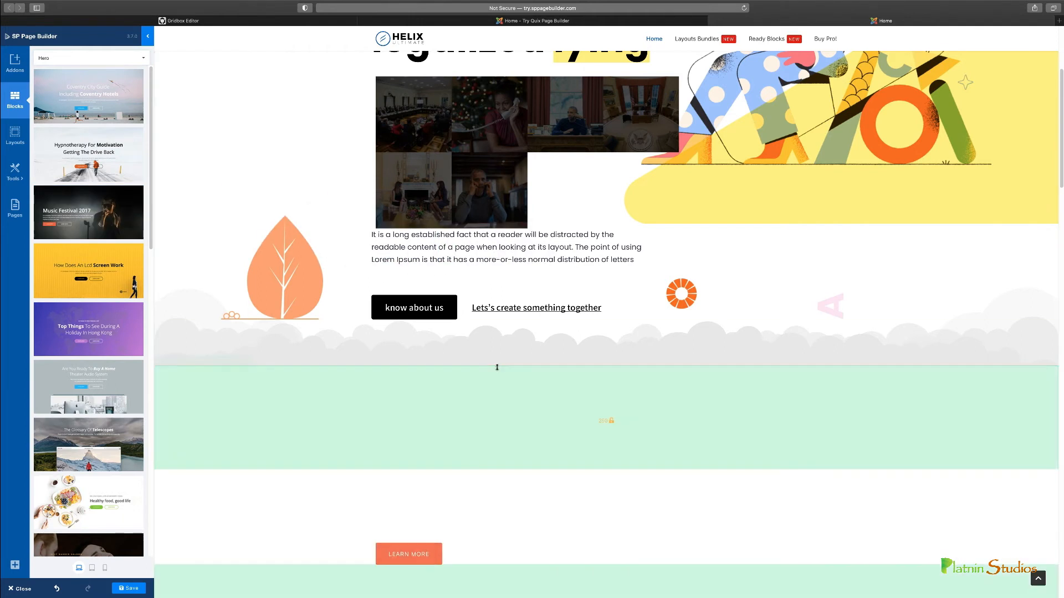
scroll(496, 368, "down", 6)
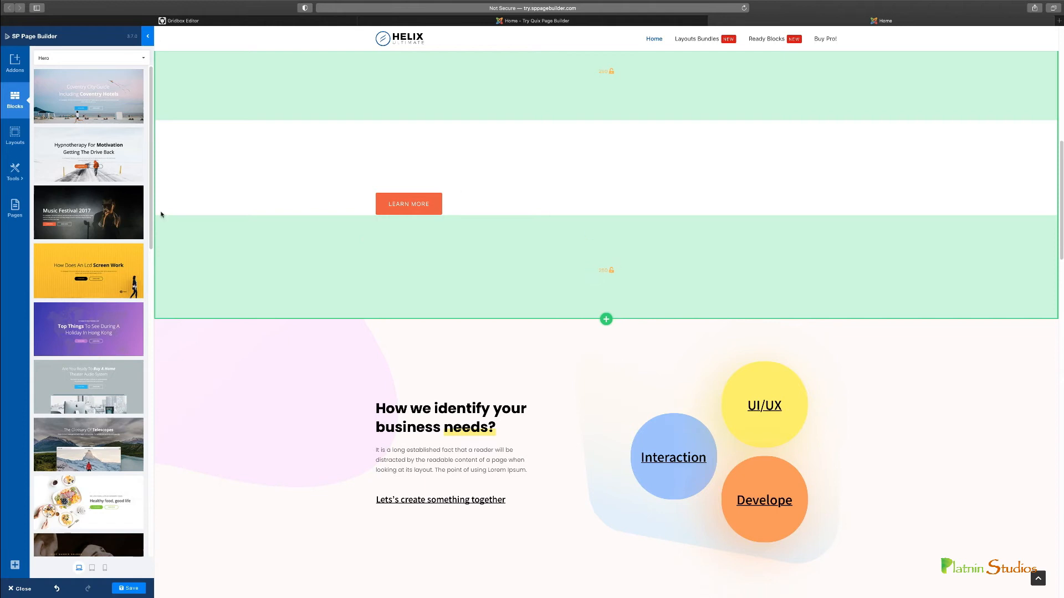
scroll(97, 280, "down", 1)
scroll(277, 299, "down", 2)
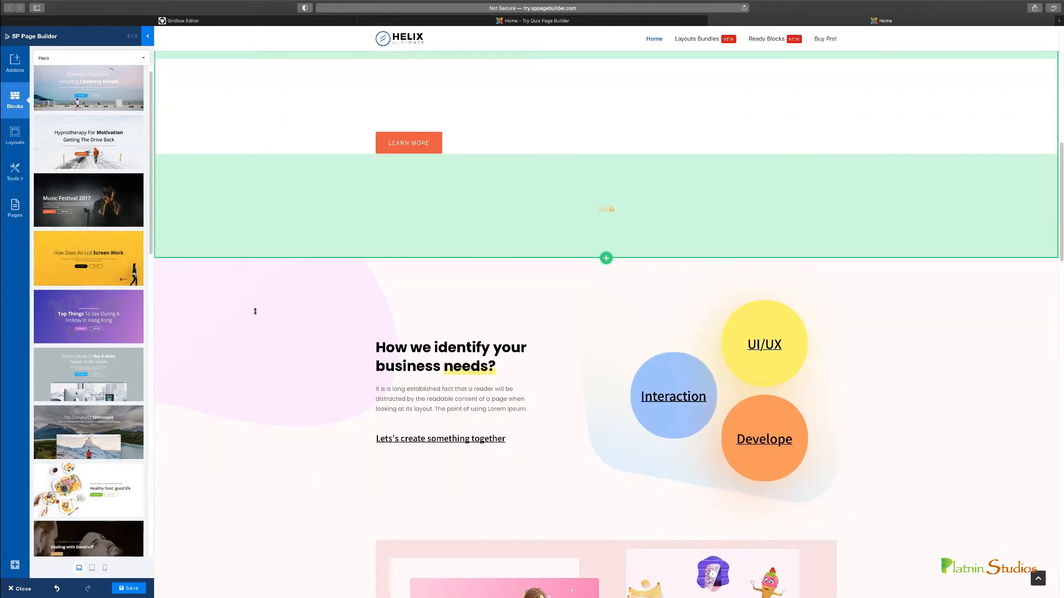
Insert the Features block "What We Create" with three coloured cards above the "How we identify your business needs?" section
scroll(255, 311, "down", 2)
left_click(95, 58)
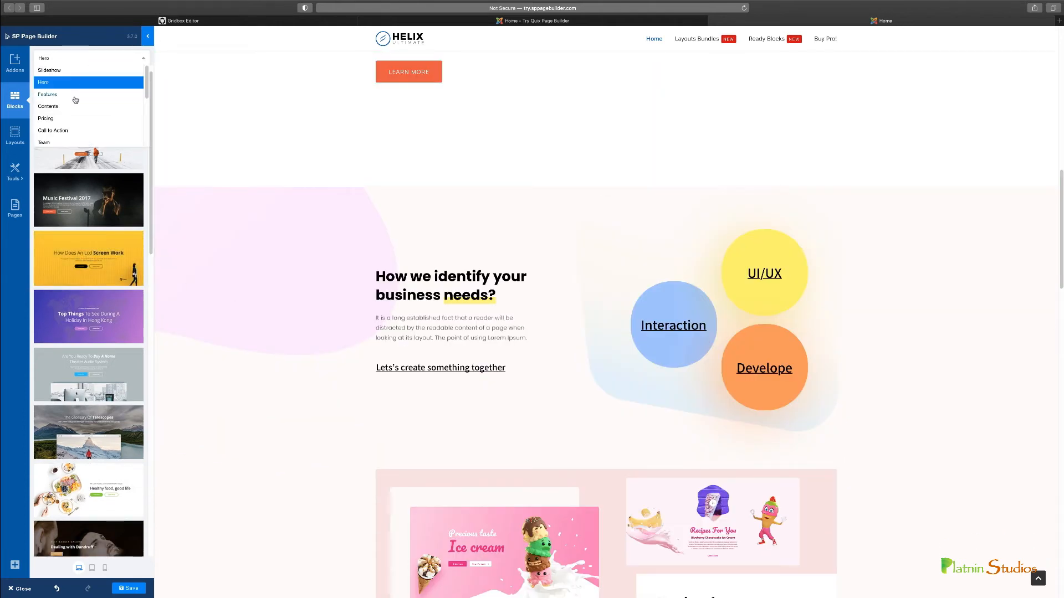
left_click(76, 95)
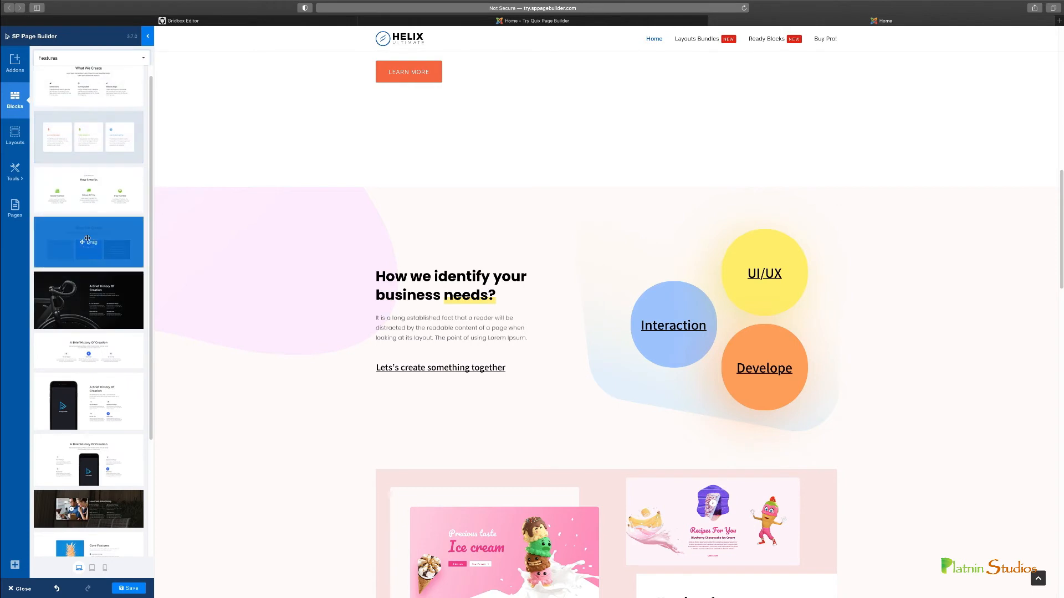
left_click_drag(79, 242, 264, 207)
scroll(586, 348, "down", 3)
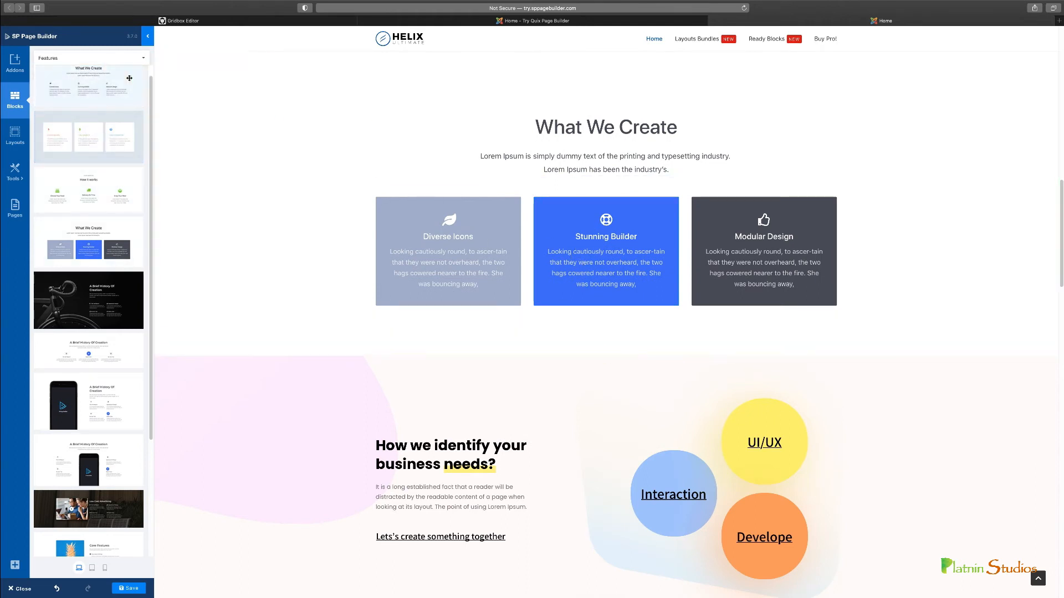
Insert the Pricing block with the blue $99 middle plan above "What We Create", and briefly open the Business plan's settings
left_click(89, 57)
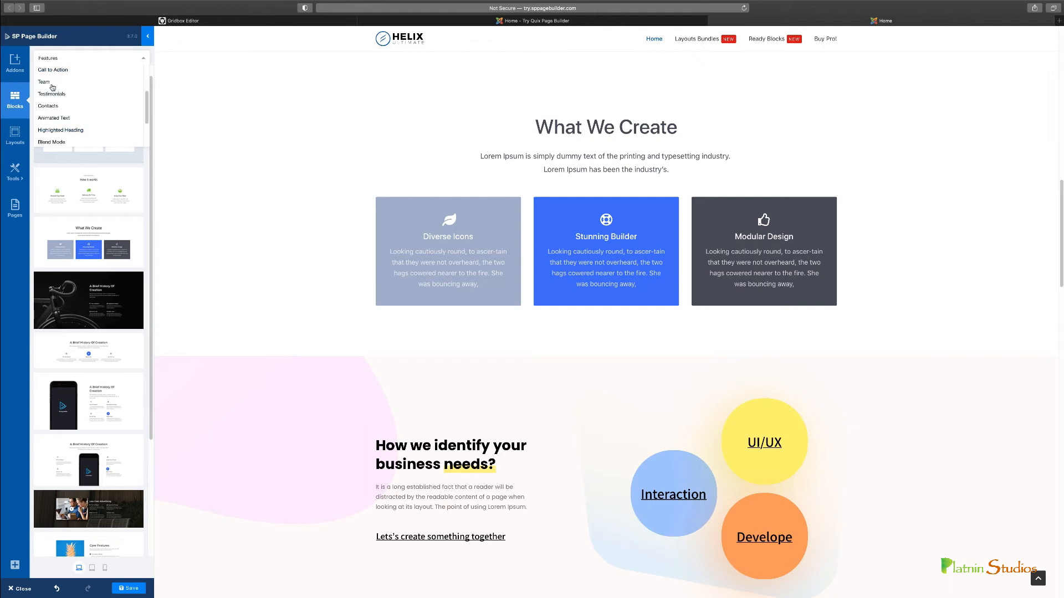
scroll(62, 121, "up", 1)
left_click(45, 72)
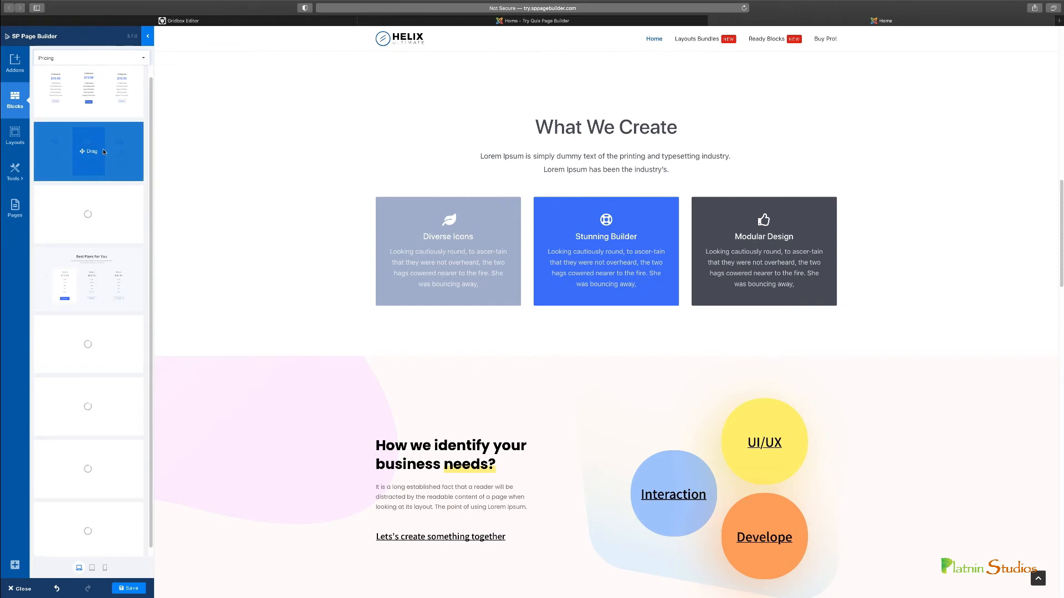
left_click_drag(103, 150, 488, 214)
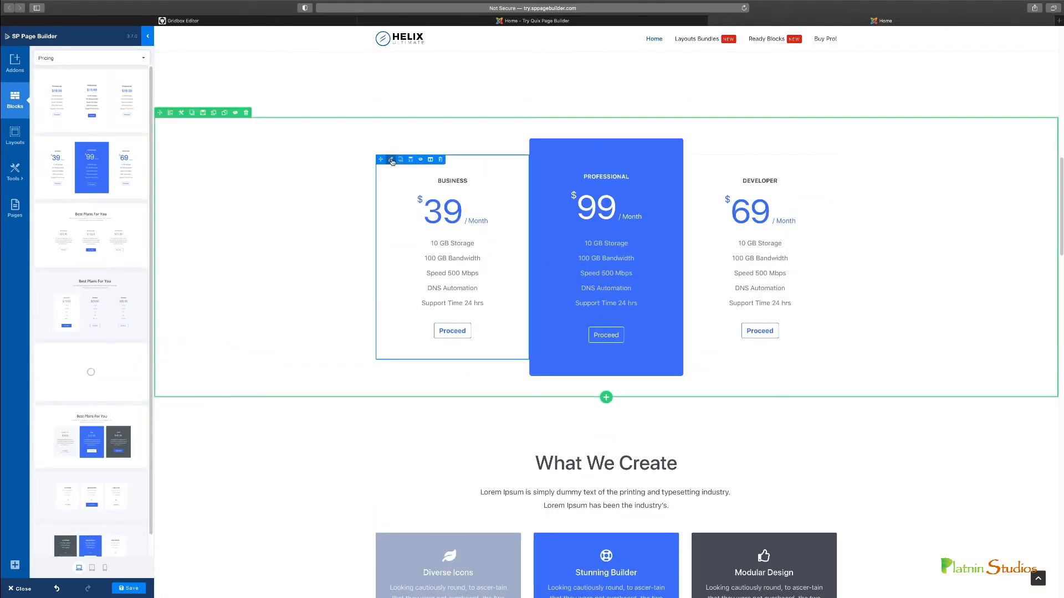
left_click(391, 160)
left_click(12, 41)
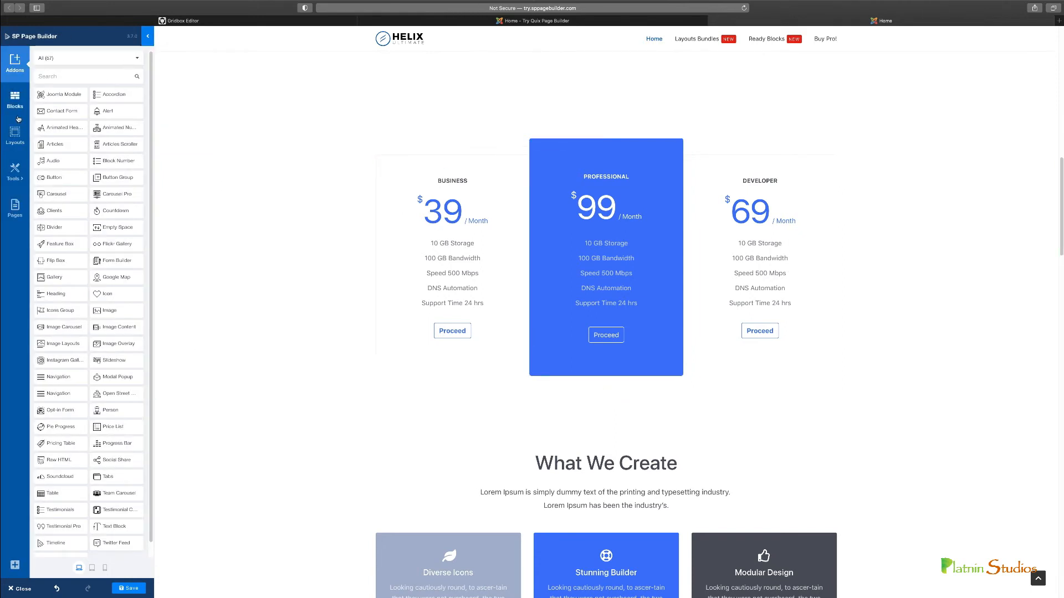
Insert the "Best testimonial carousel you'll ever need" block from the Testimonial Carousel category below the pricing section
left_click(15, 100)
left_click(138, 58)
scroll(67, 133, "down", 5)
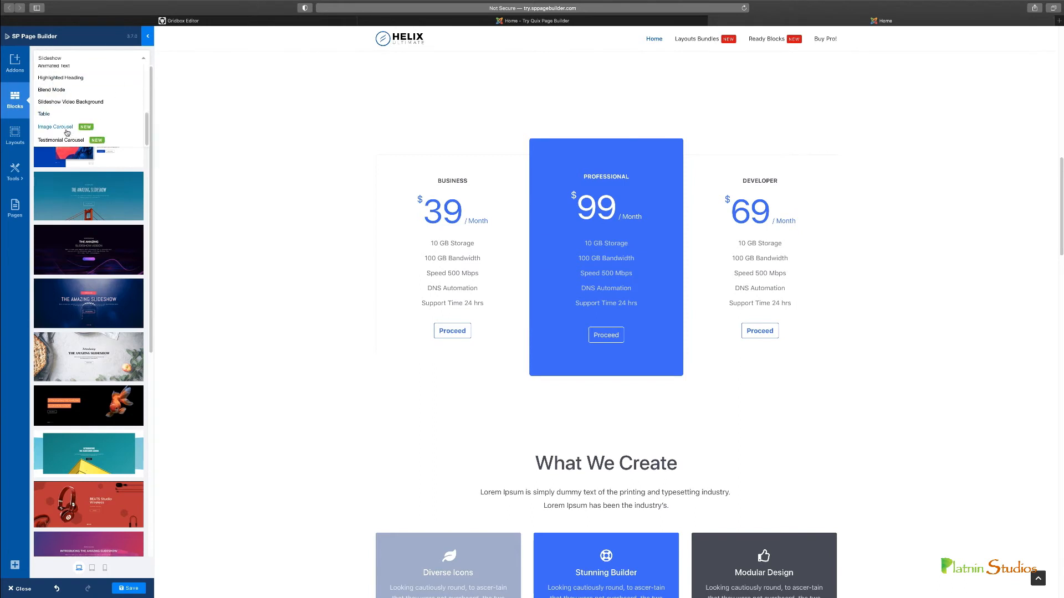
left_click(62, 141)
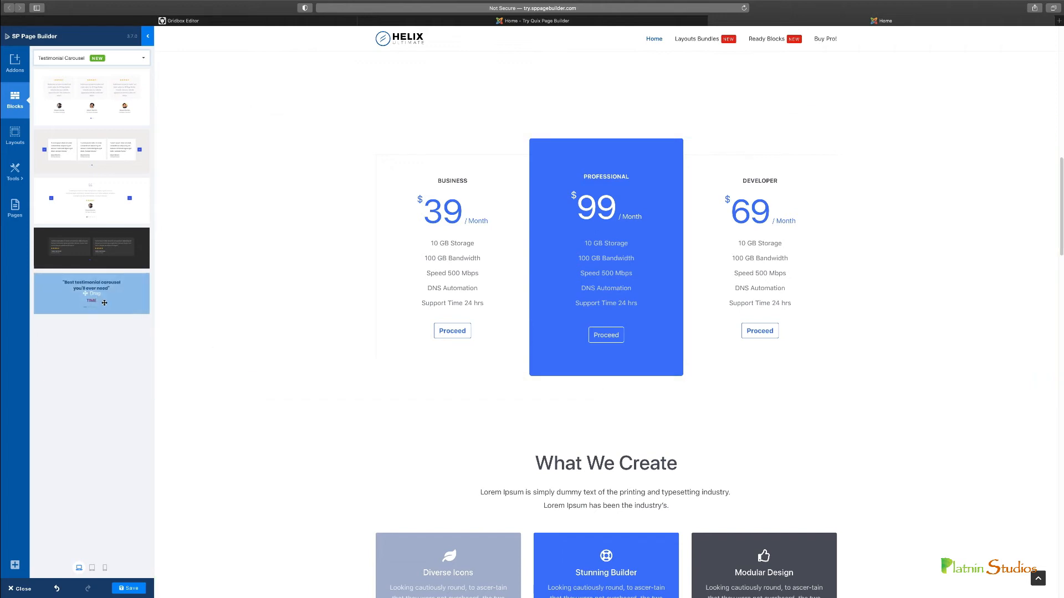
left_click_drag(81, 294, 474, 361)
scroll(412, 425, "down", 2)
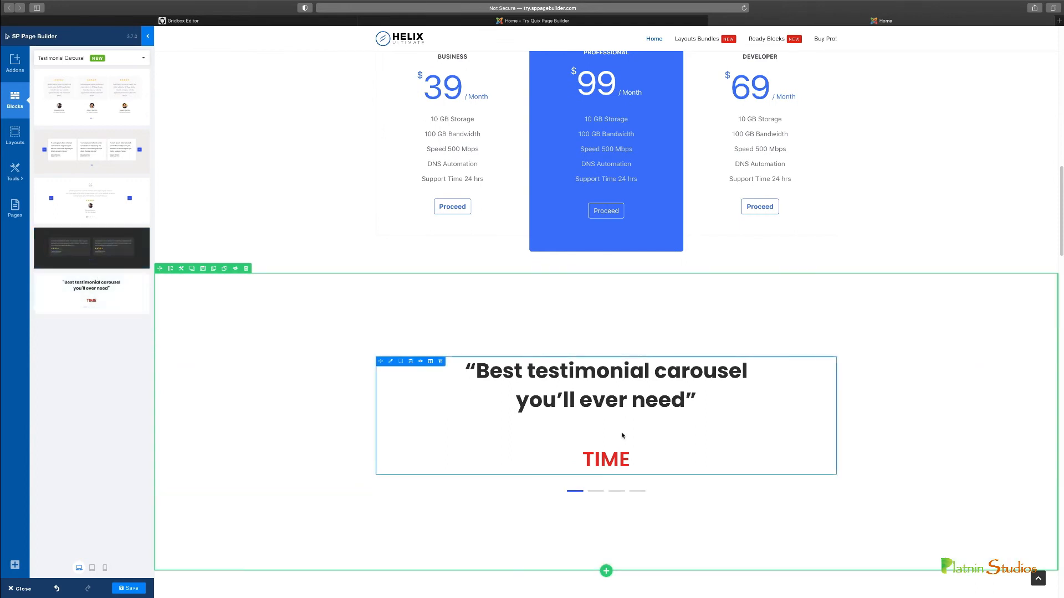
Filter the layout bundles by Media & Entertainment, view the Coffee Shop bundle's pages, and return to the list
left_click(17, 136)
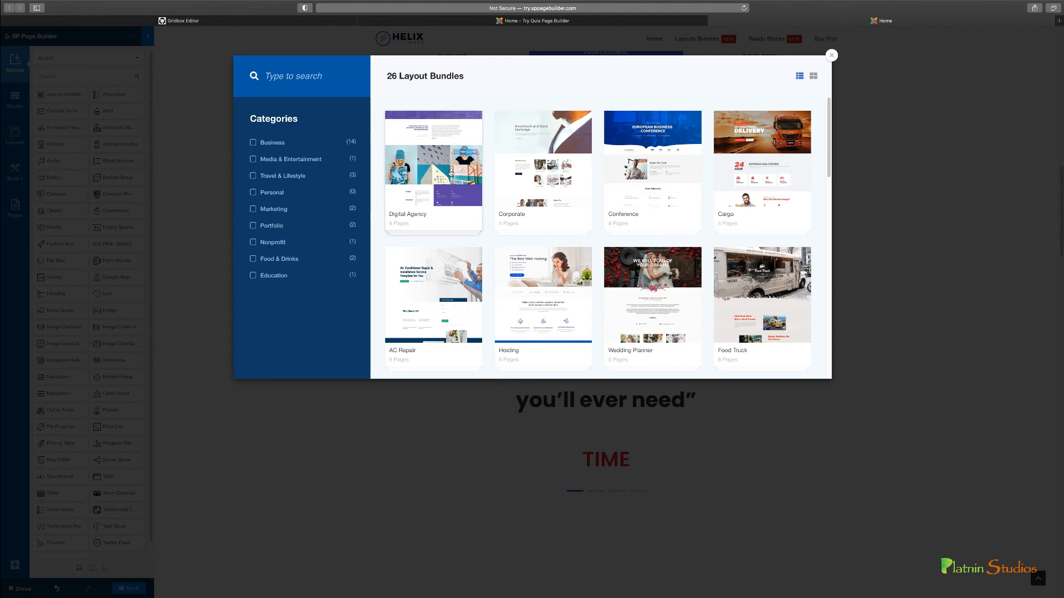
left_click(254, 160)
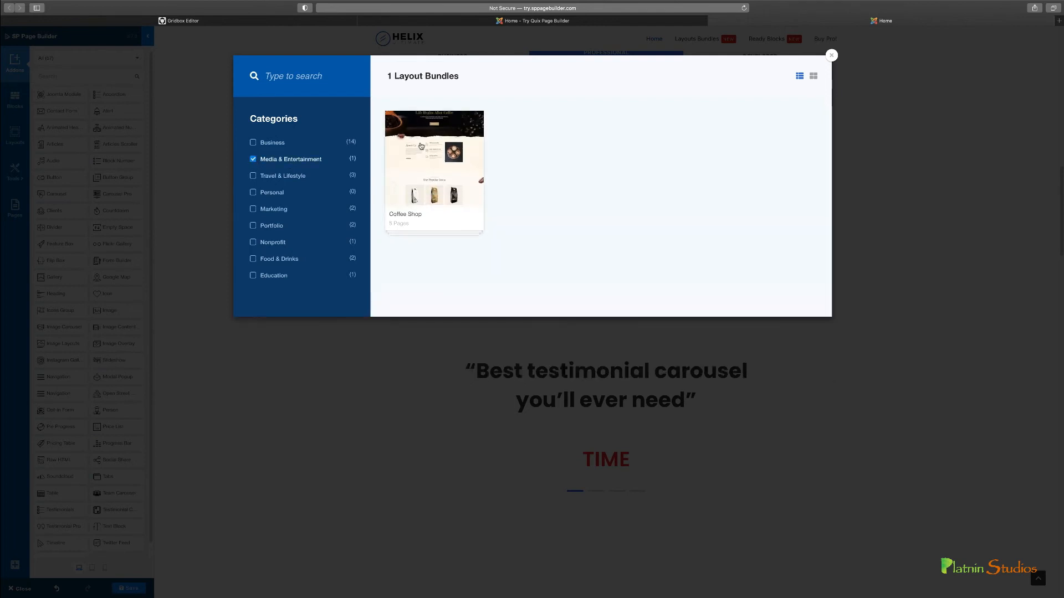
left_click(428, 160)
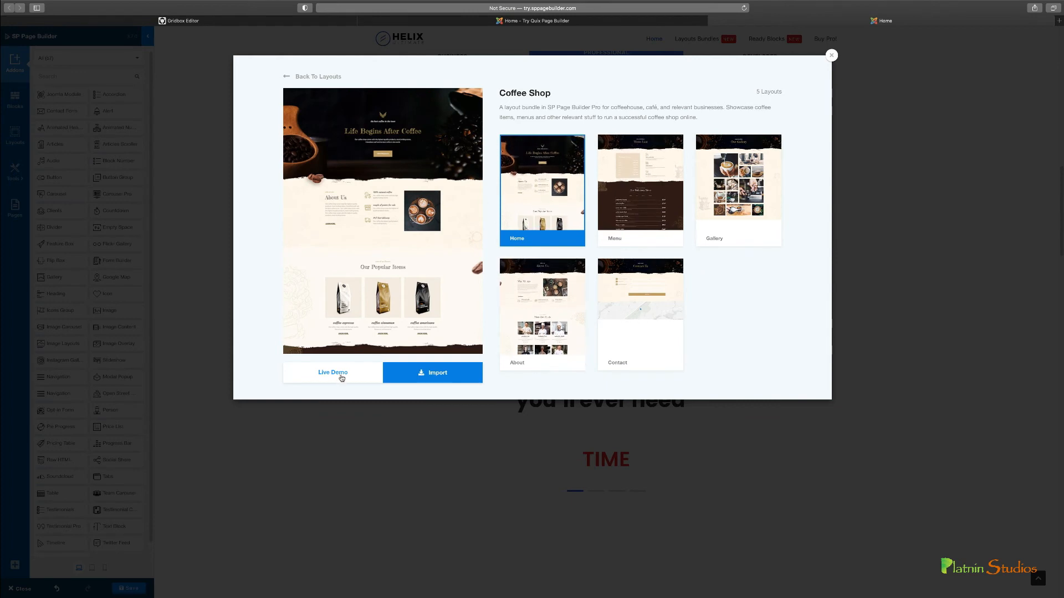
left_click(286, 79)
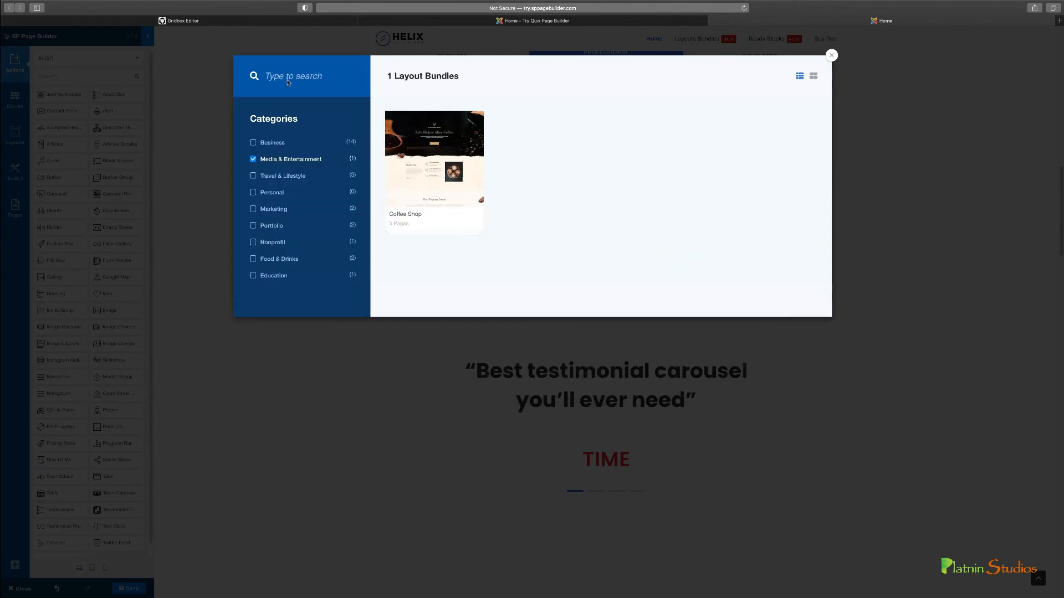
Filter the layout bundles by Travel & Lifestyle only, view the Spa bundle's pages, and clear the filter
left_click(254, 160)
left_click(253, 177)
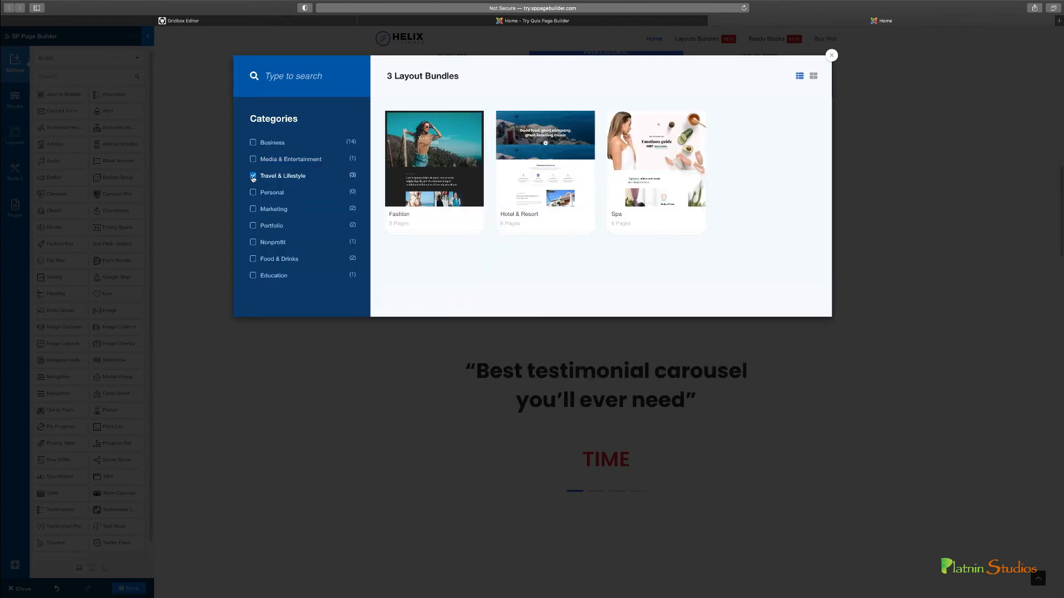
left_click(668, 178)
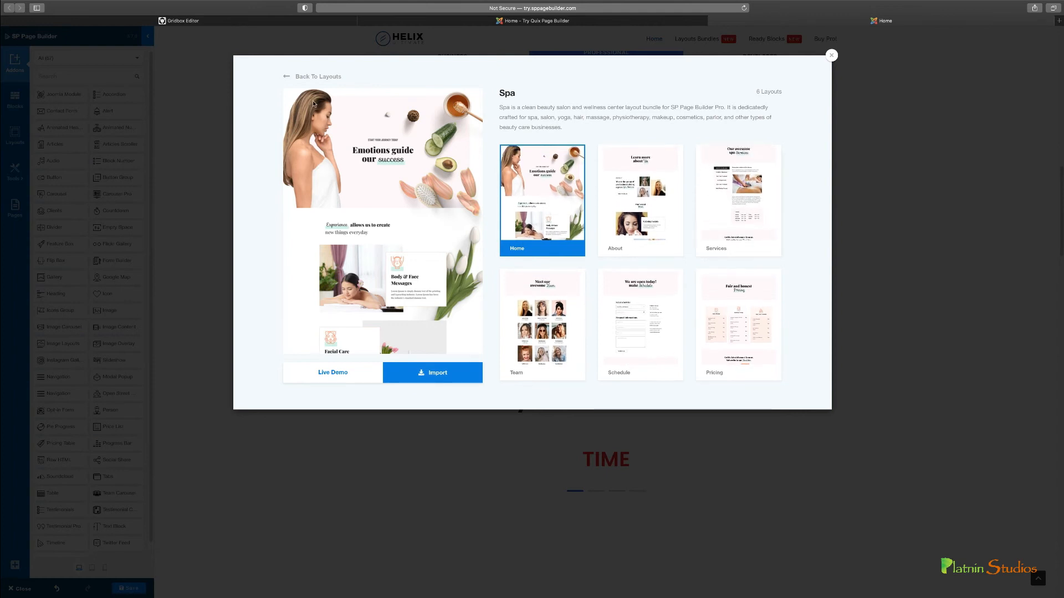
left_click(315, 77)
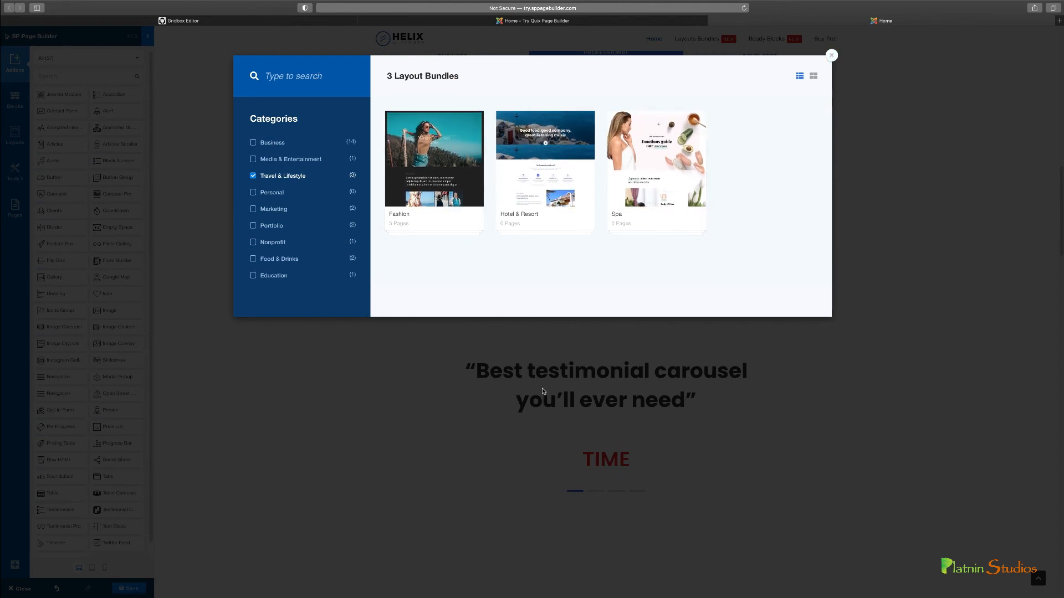
left_click(264, 178)
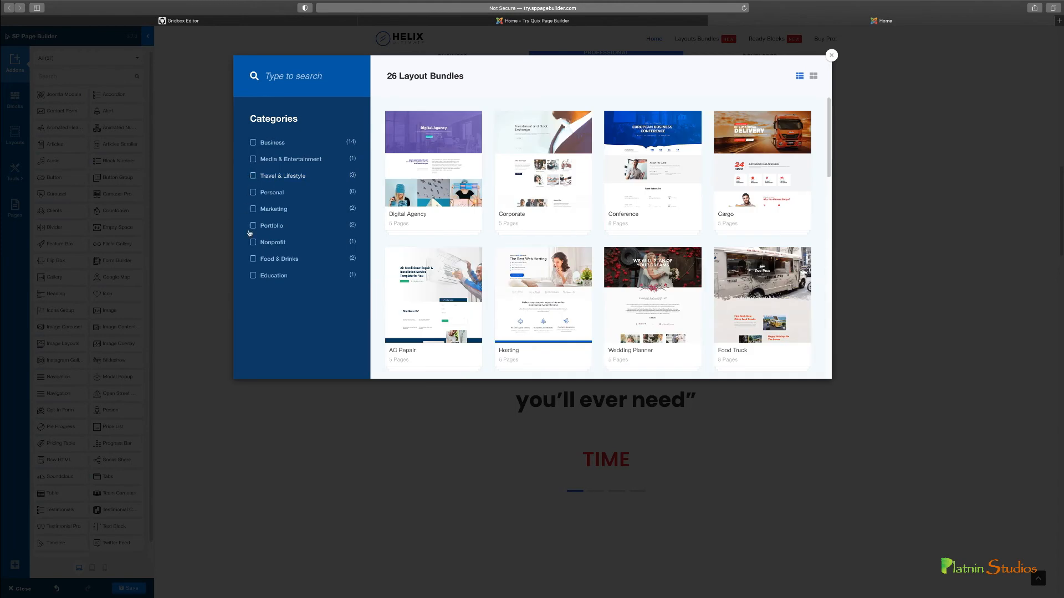
Compare the bundle view with the individual layouts view, filter the individual layouts by Education, and close the layout library
scroll(599, 105, "down", 5)
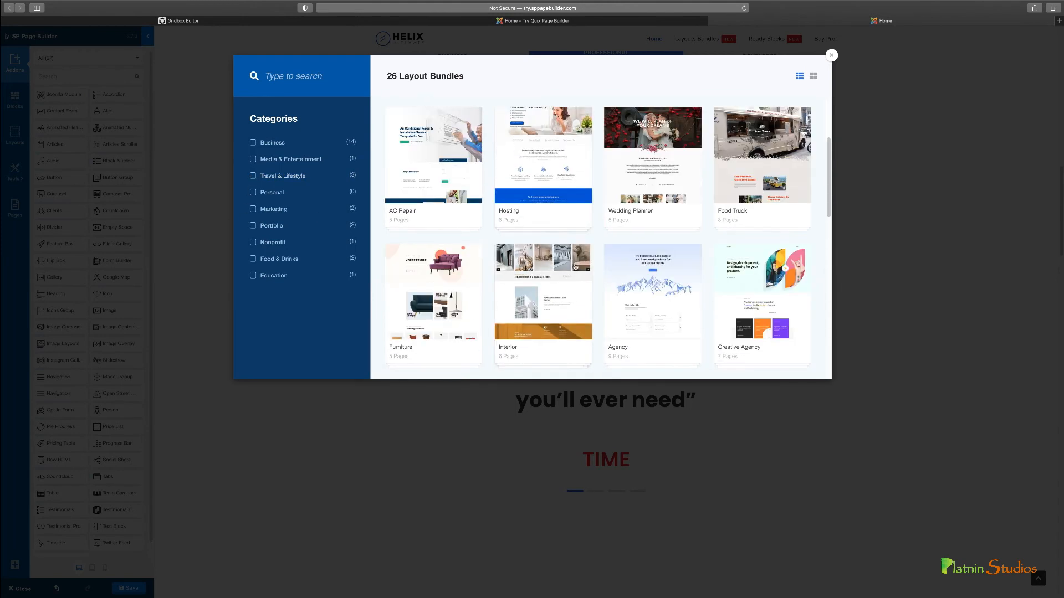
left_click(813, 76)
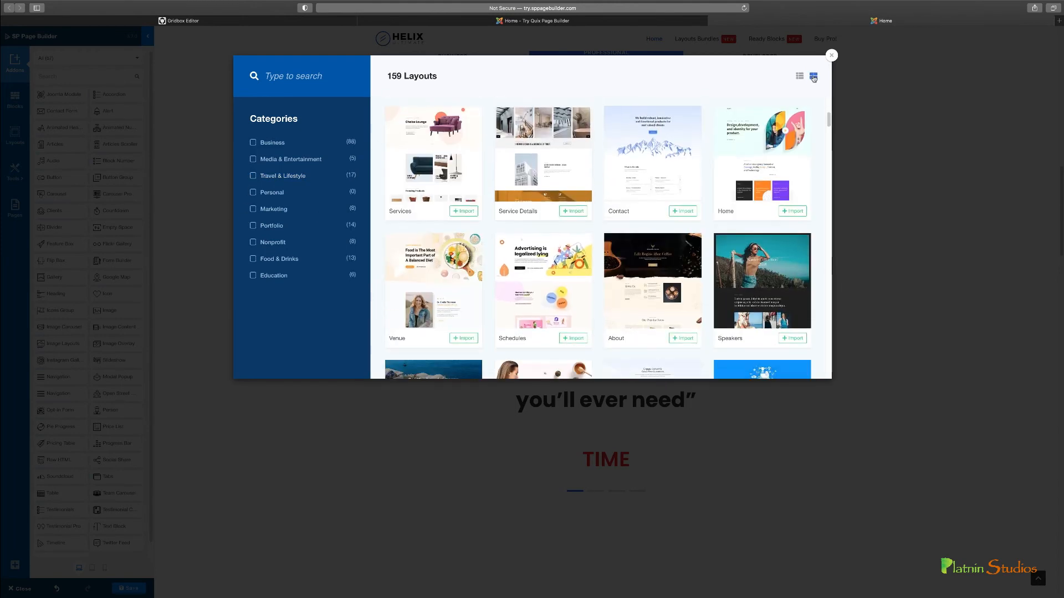
scroll(579, 209, "down", 1)
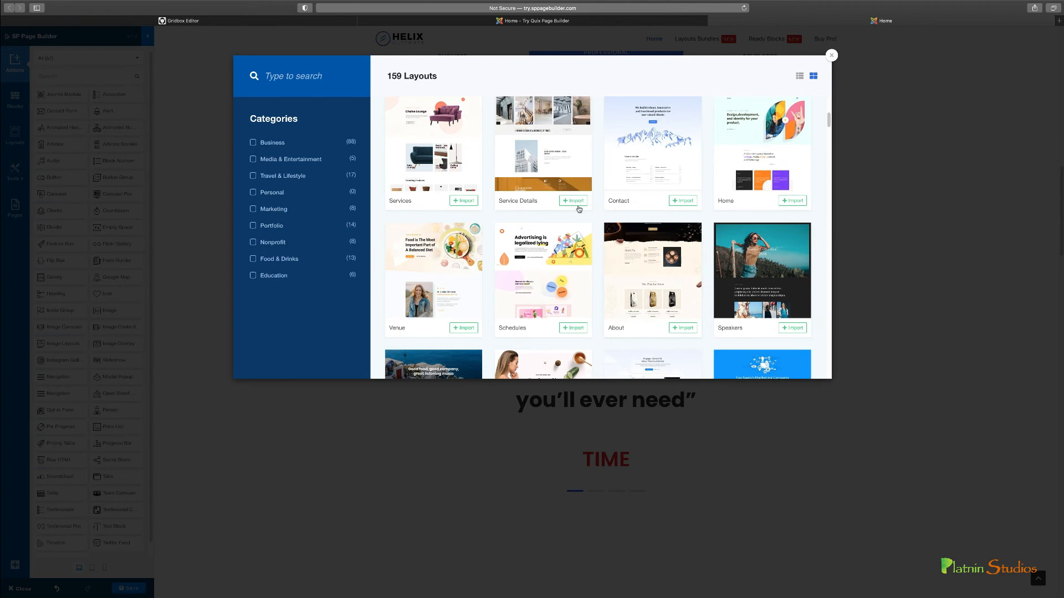
left_click(800, 76)
left_click(813, 76)
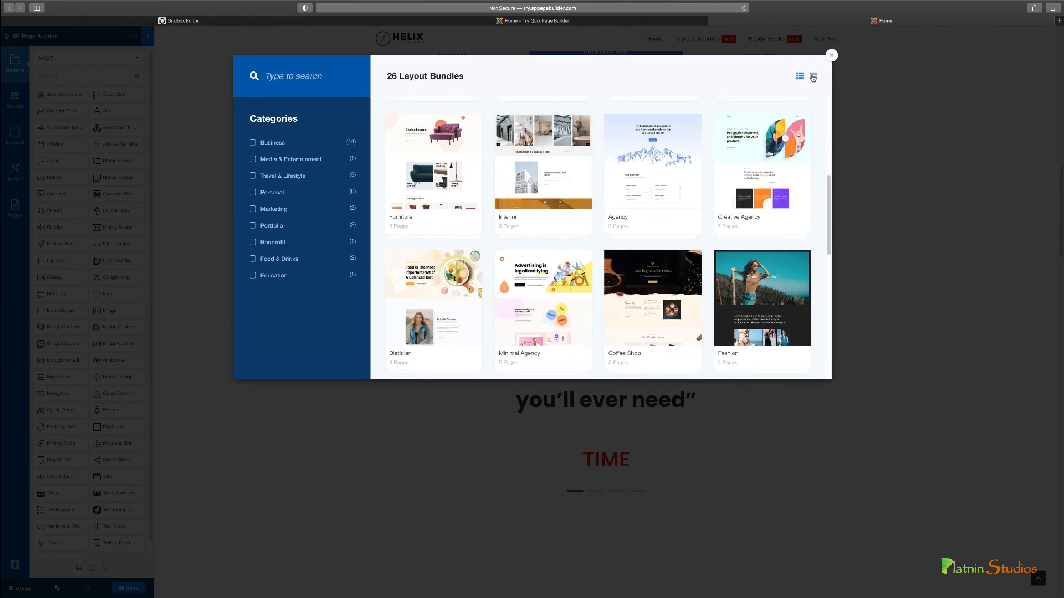
scroll(537, 258, "down", 5)
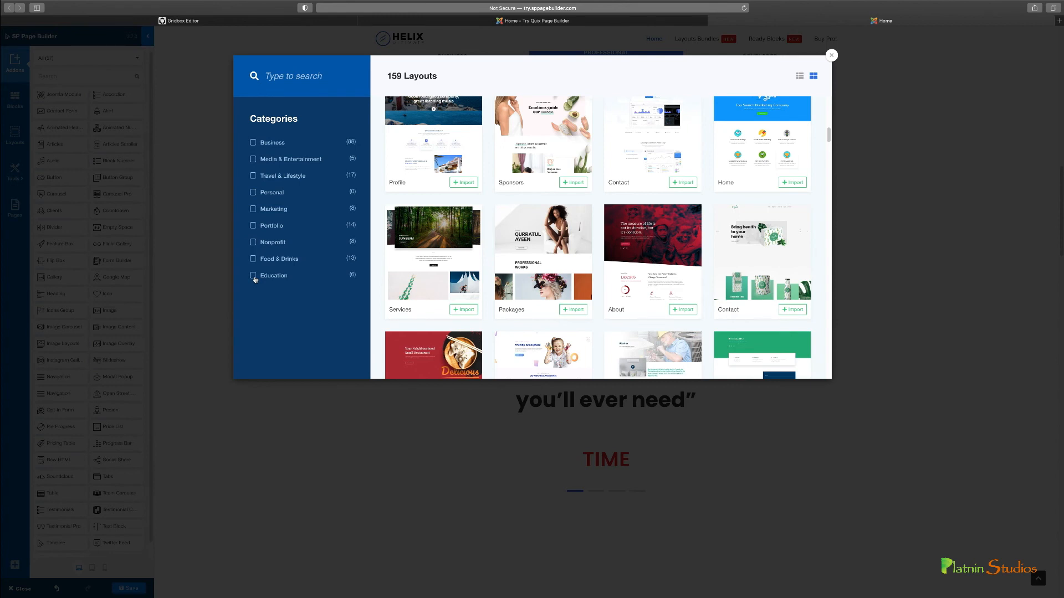
left_click(254, 276)
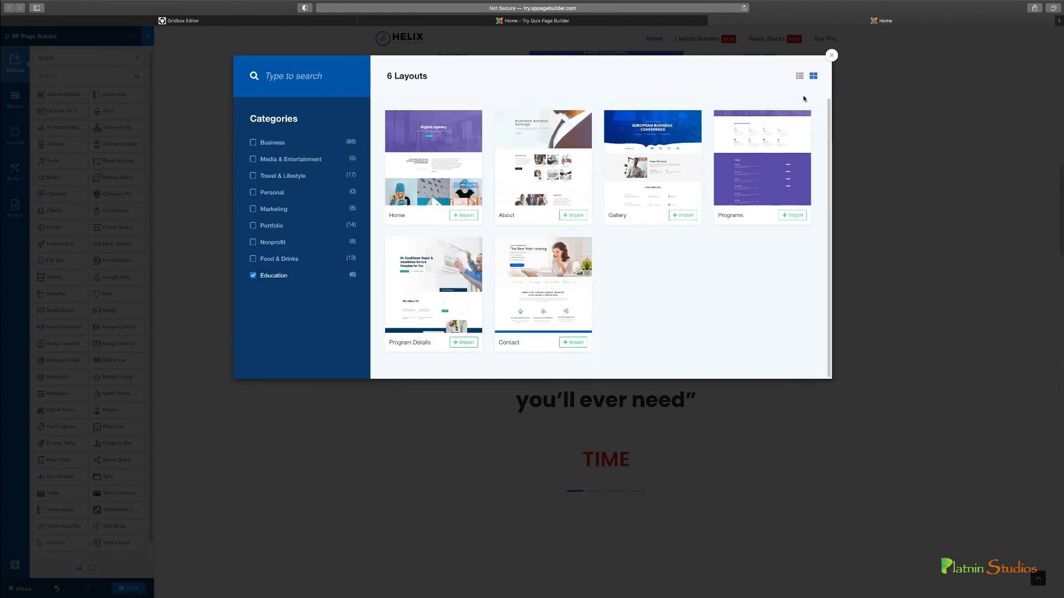
left_click(831, 55)
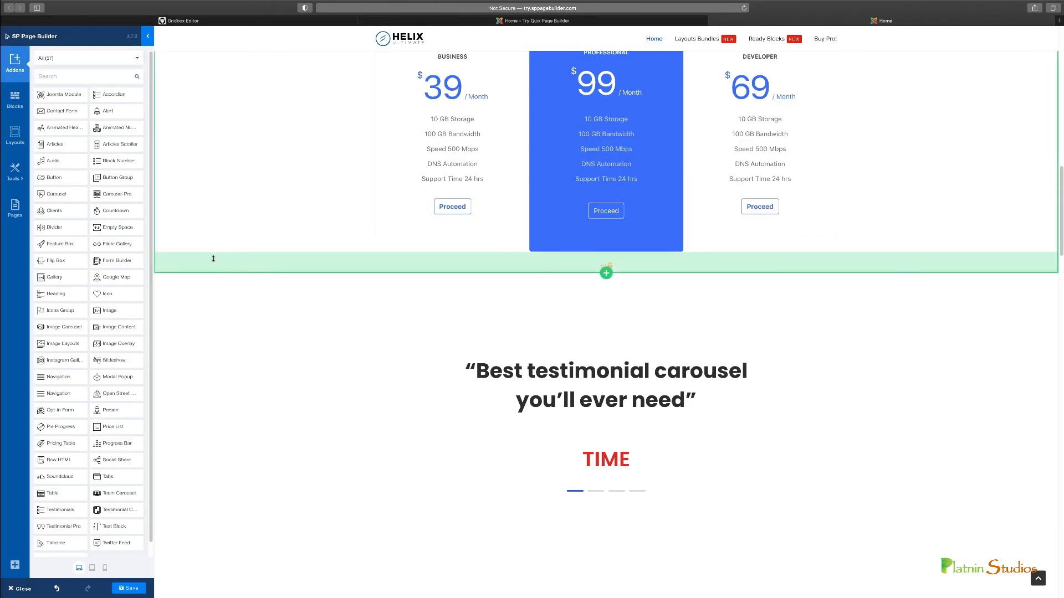
Open the page settings and view the available category and access level options without changing them
left_click(16, 180)
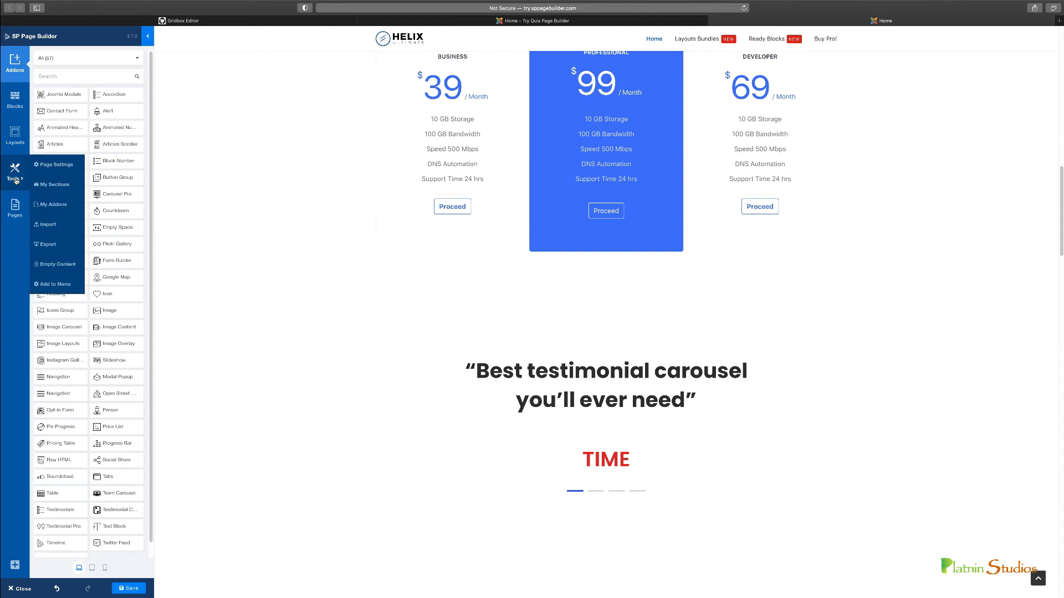
left_click(57, 166)
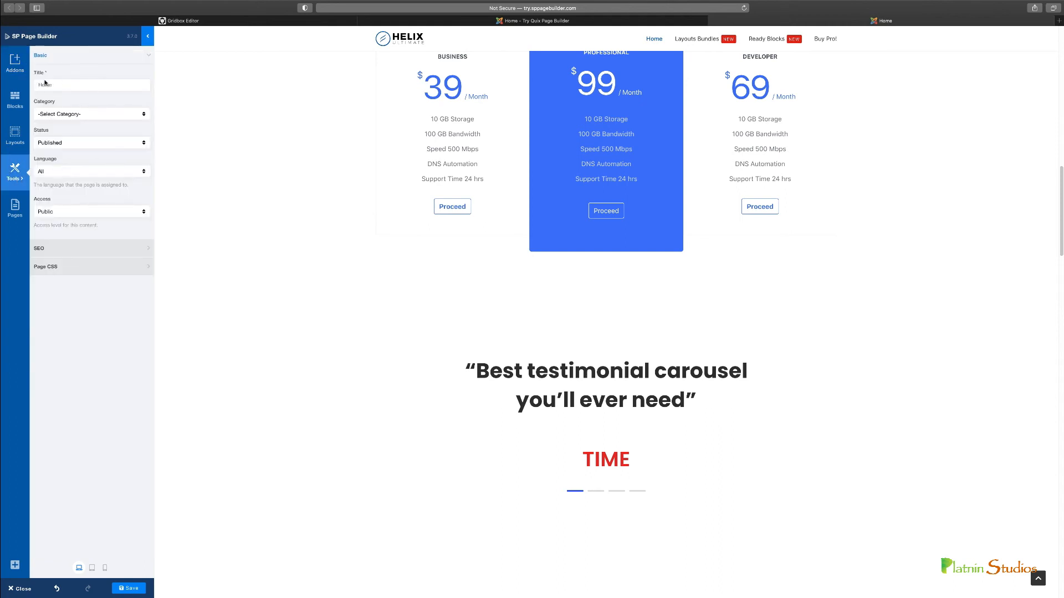
left_click(64, 115)
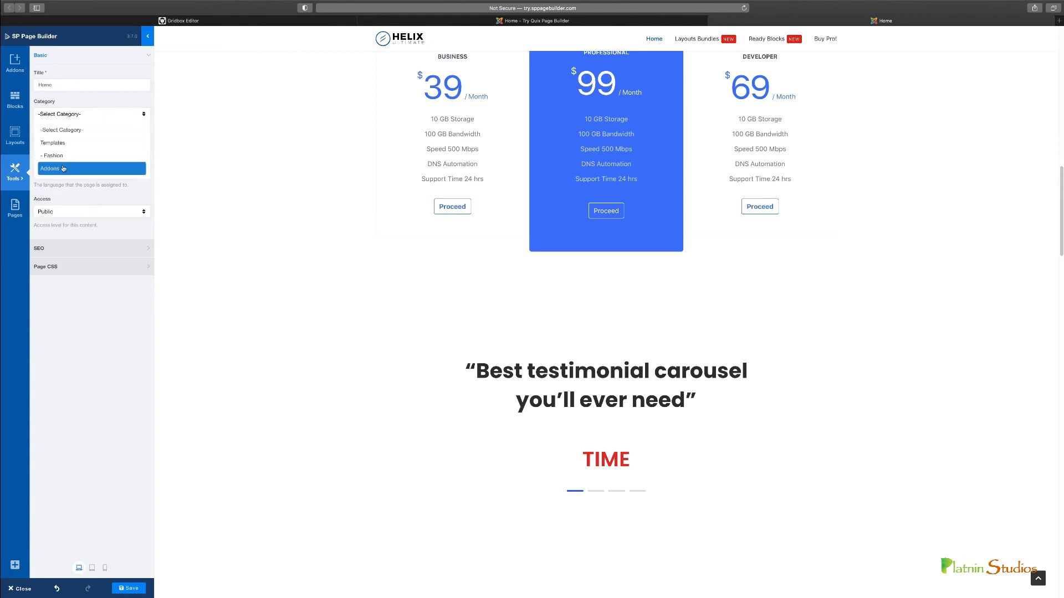
left_click(101, 118)
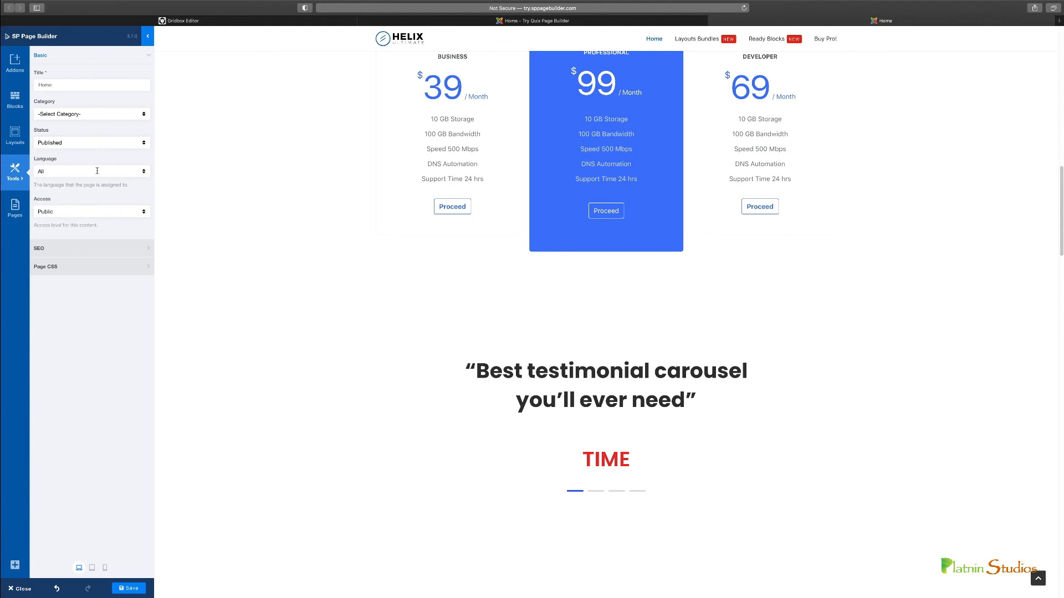
left_click(83, 214)
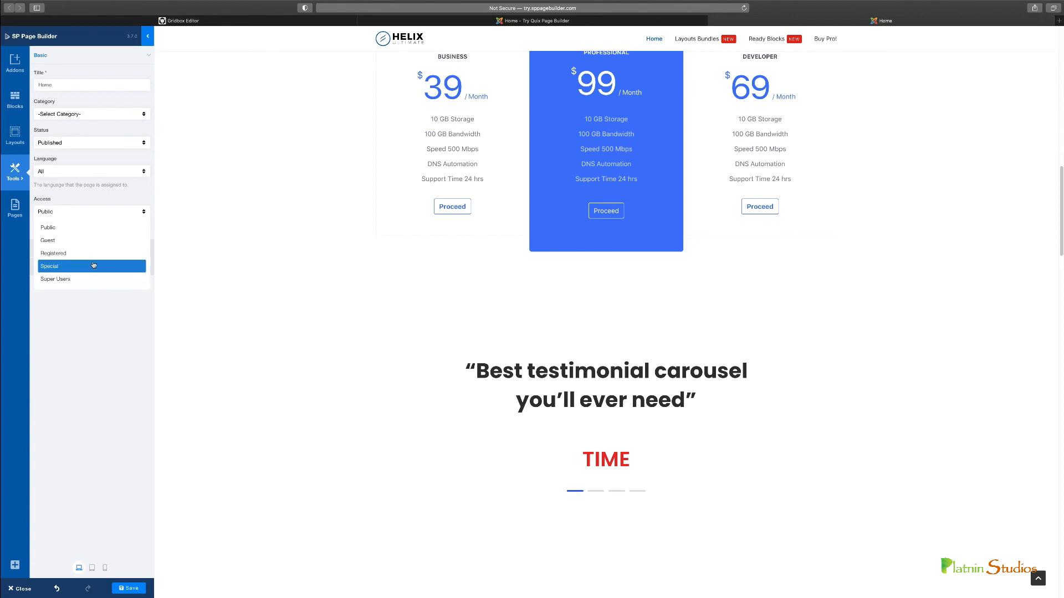
left_click(111, 199)
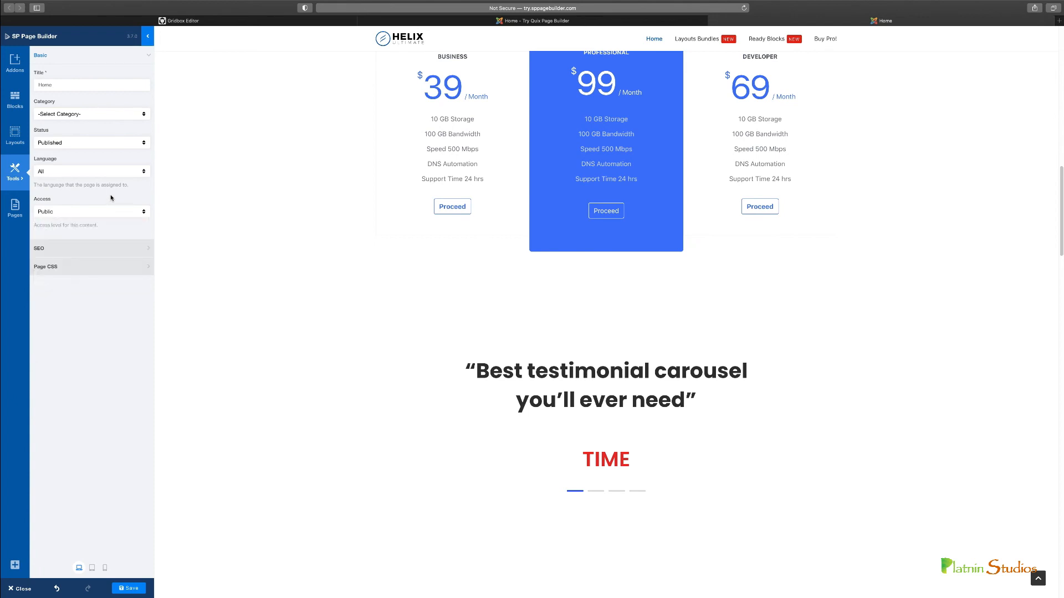
Examine the page's SEO fields and its custom CSS setting
left_click(102, 250)
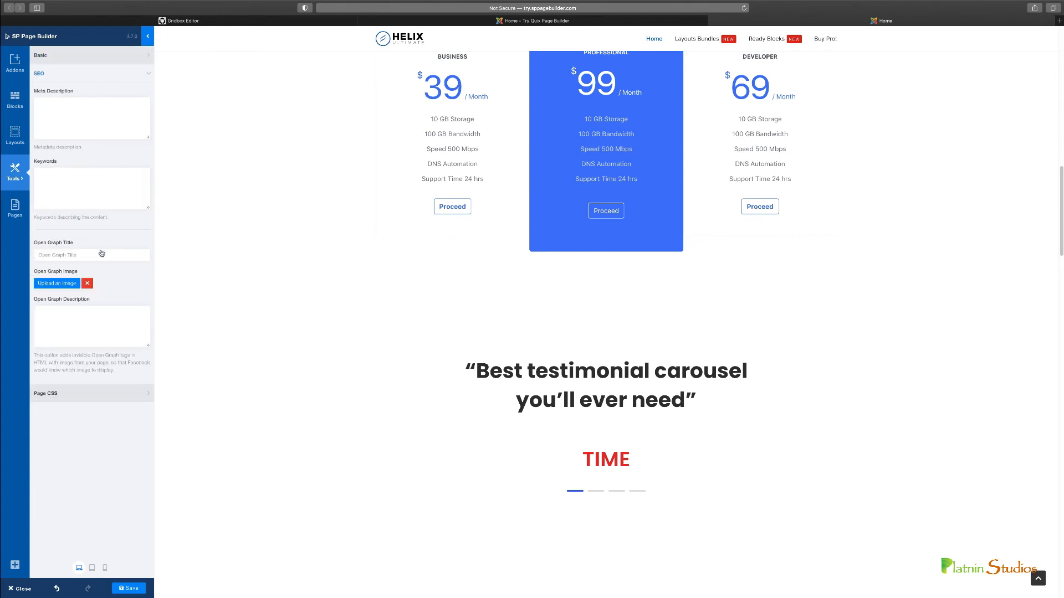
left_click(87, 110)
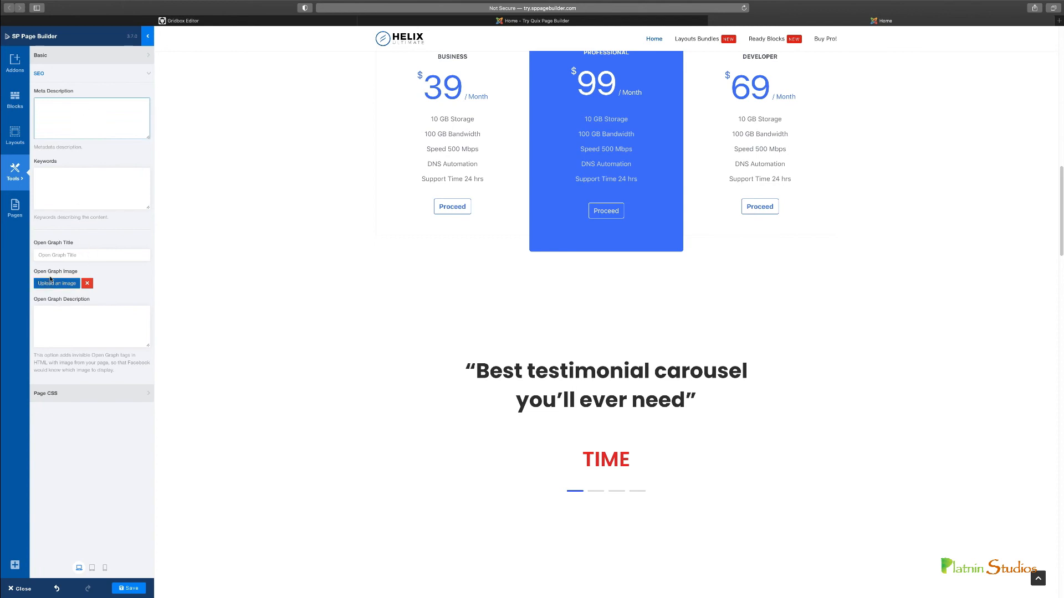
left_click(67, 395)
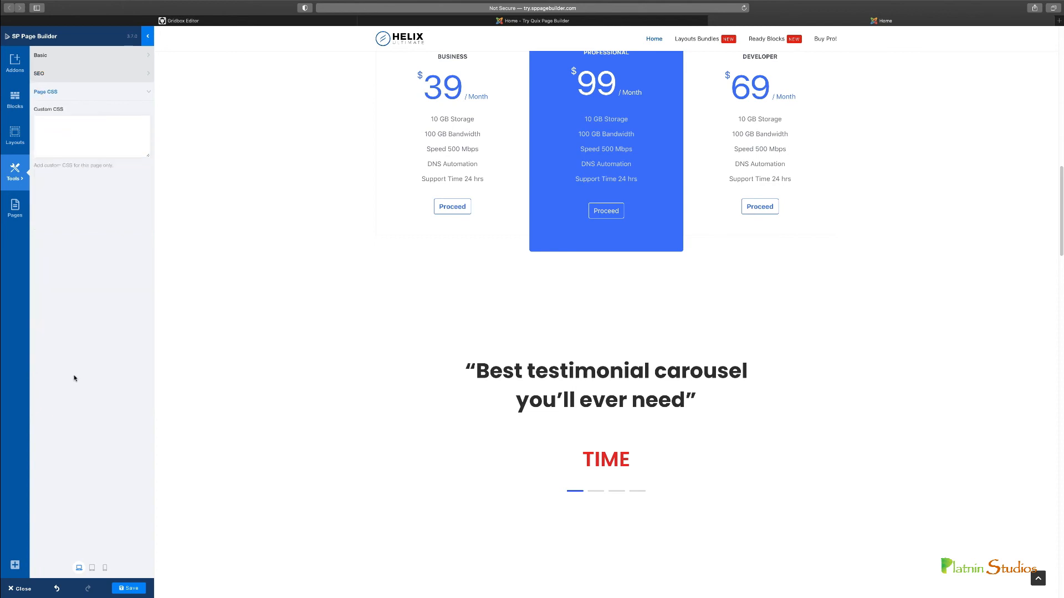
View the other page tools, such as import, export and adding to a menu, and open the list of pages
left_click(16, 176)
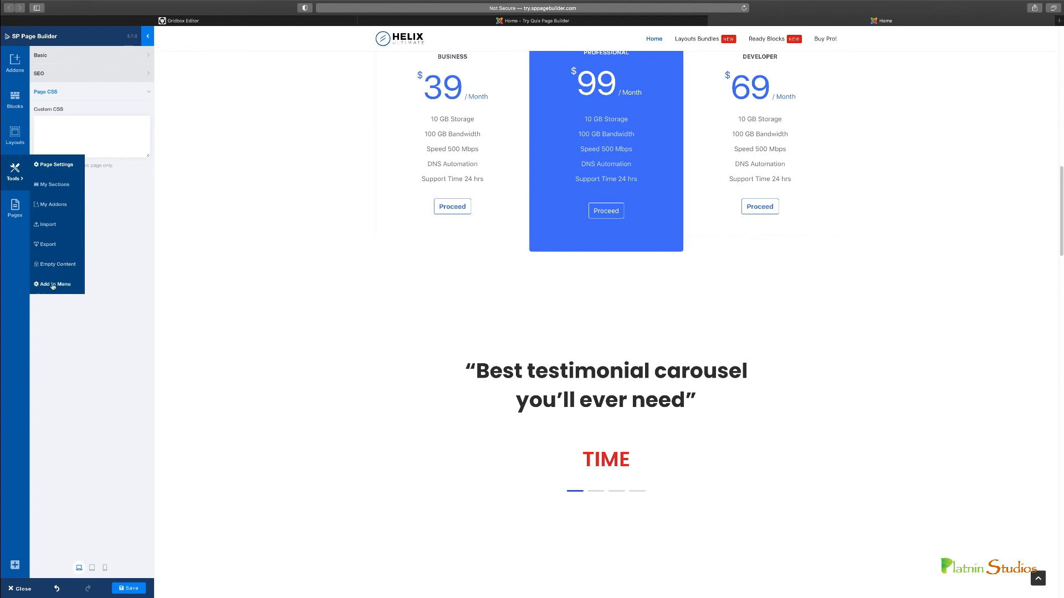
left_click(15, 207)
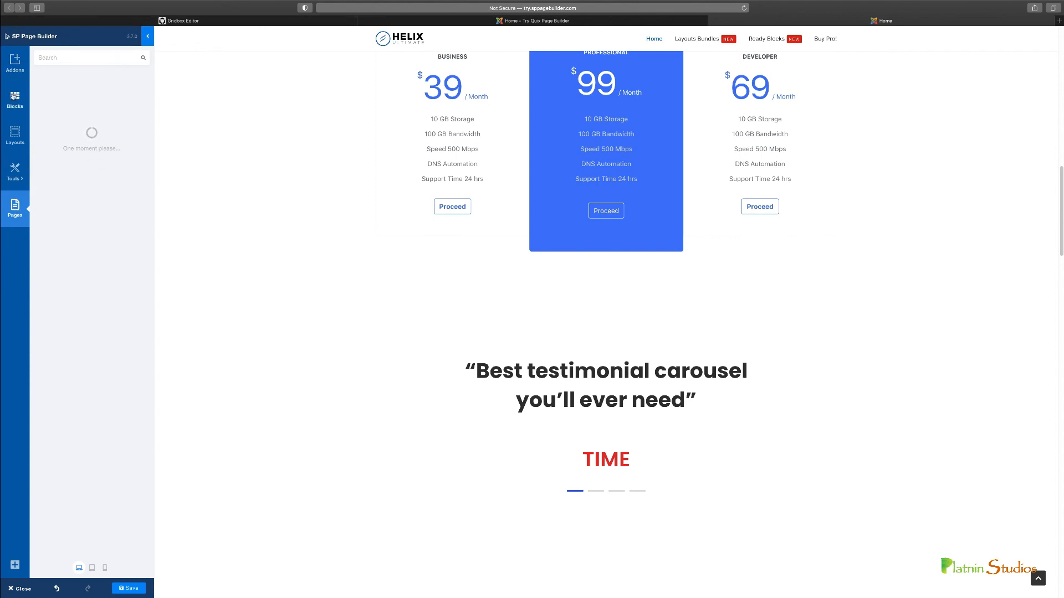
scroll(379, 249, "down", 3)
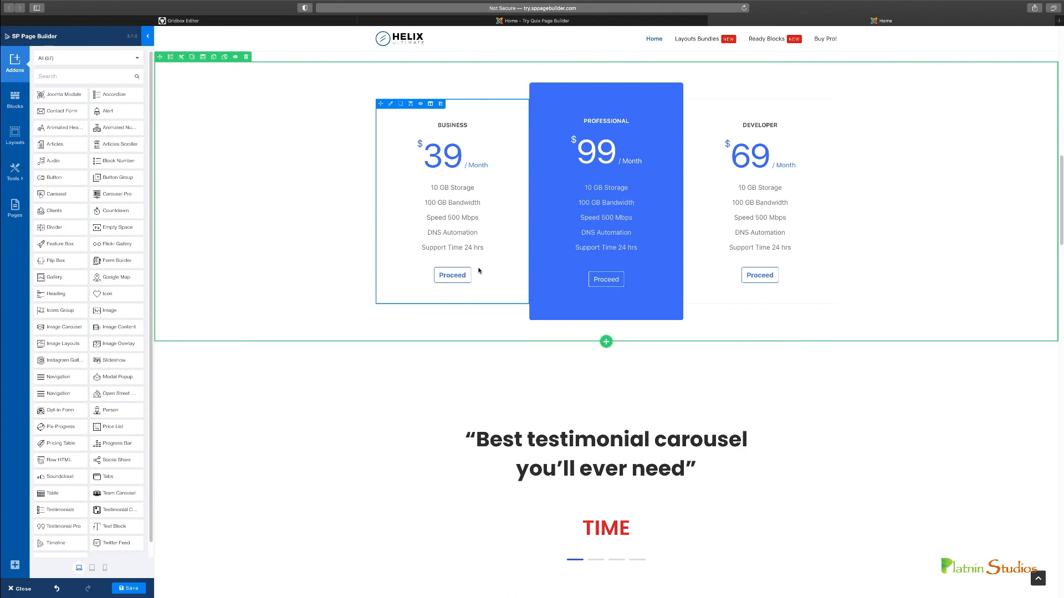